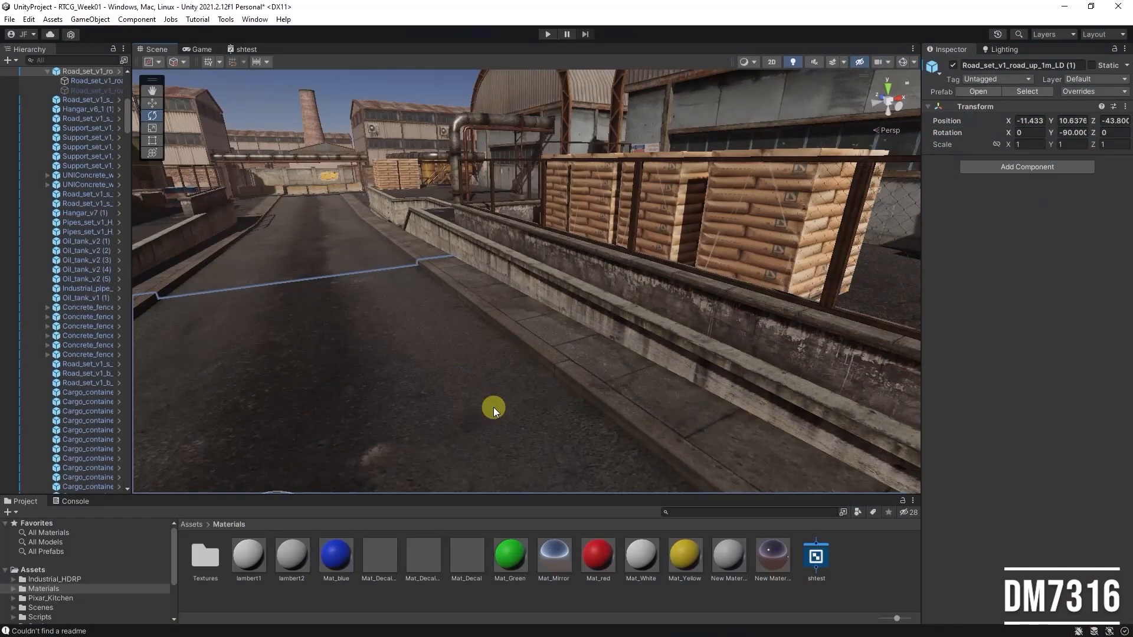
- Examine the chain-link fence beside the road and the transparency and alpha clipping settings of its lattice material
right_drag(512, 287, 805, 282)
alt+drag(729, 267, 638, 265)
middle_drag(790, 284, 413, 275)
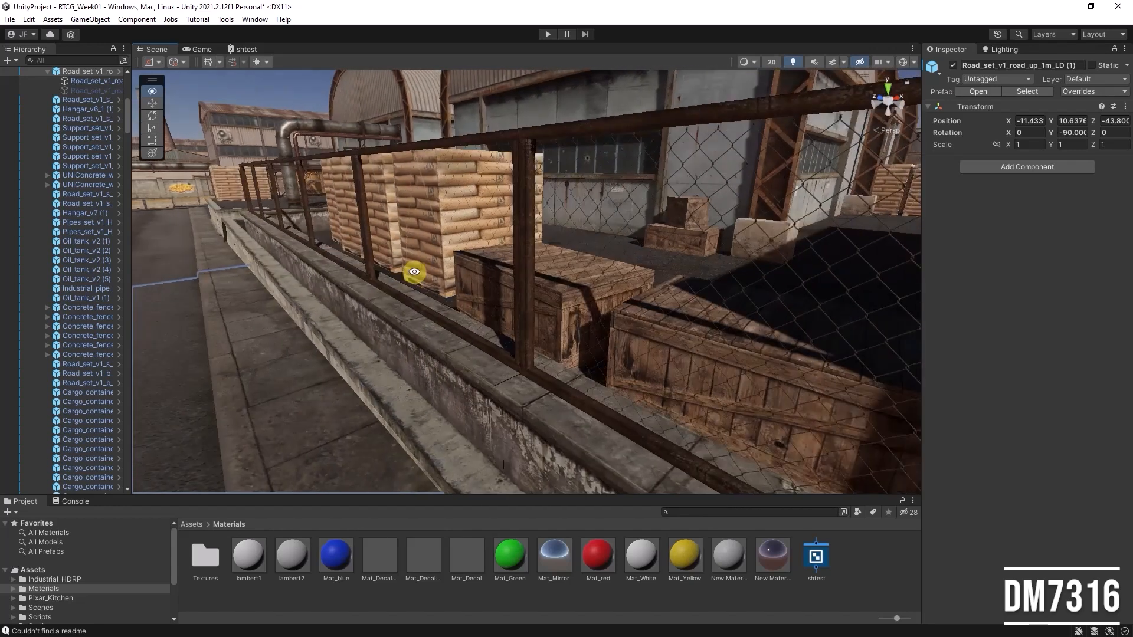
alt+right_drag(519, 269, 638, 274)
right_drag(484, 244, 662, 253)
right_drag(588, 175, 734, 167)
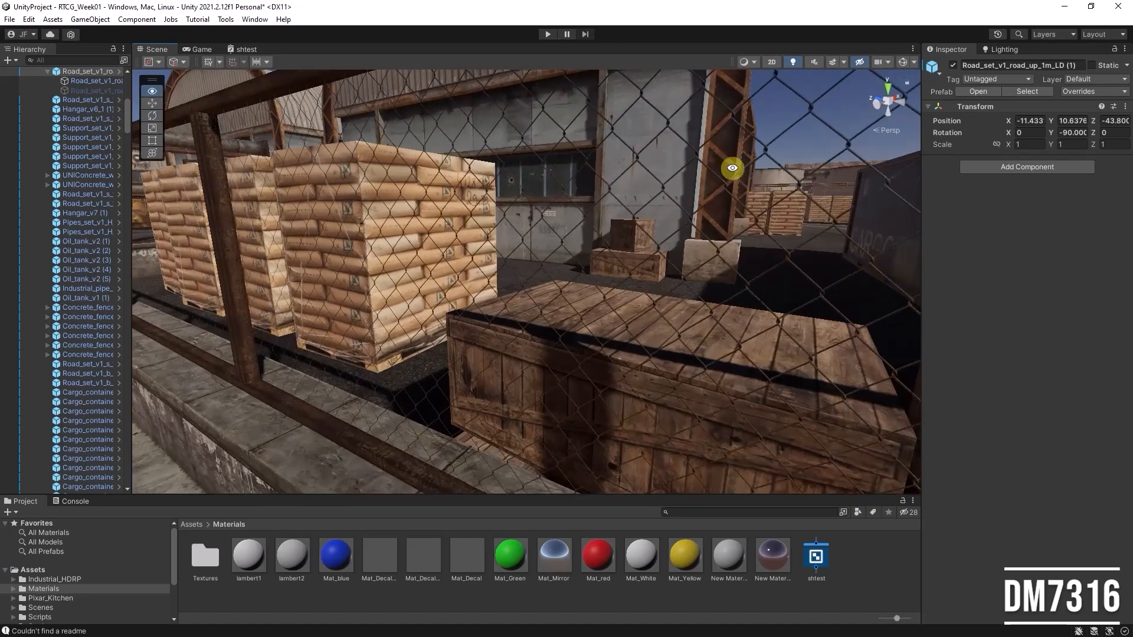
mouse_move(655, 132)
right_down()
mouse_move(681, 170)
mouse_move(655, 132)
right_up()
click(656, 130)
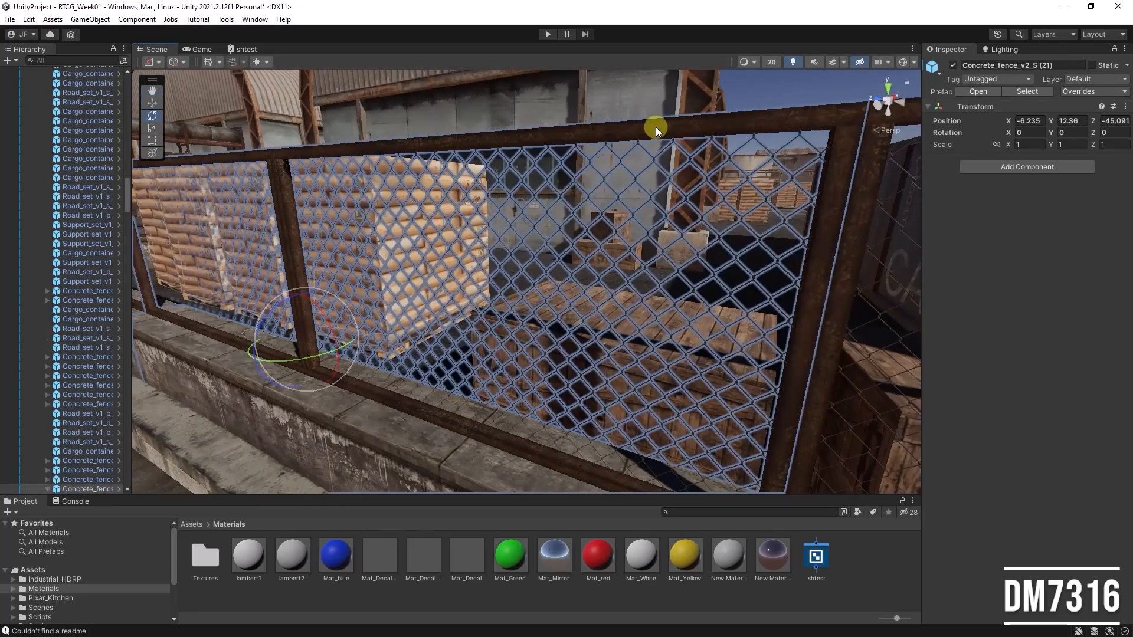
scroll(88, 367, down, 5)
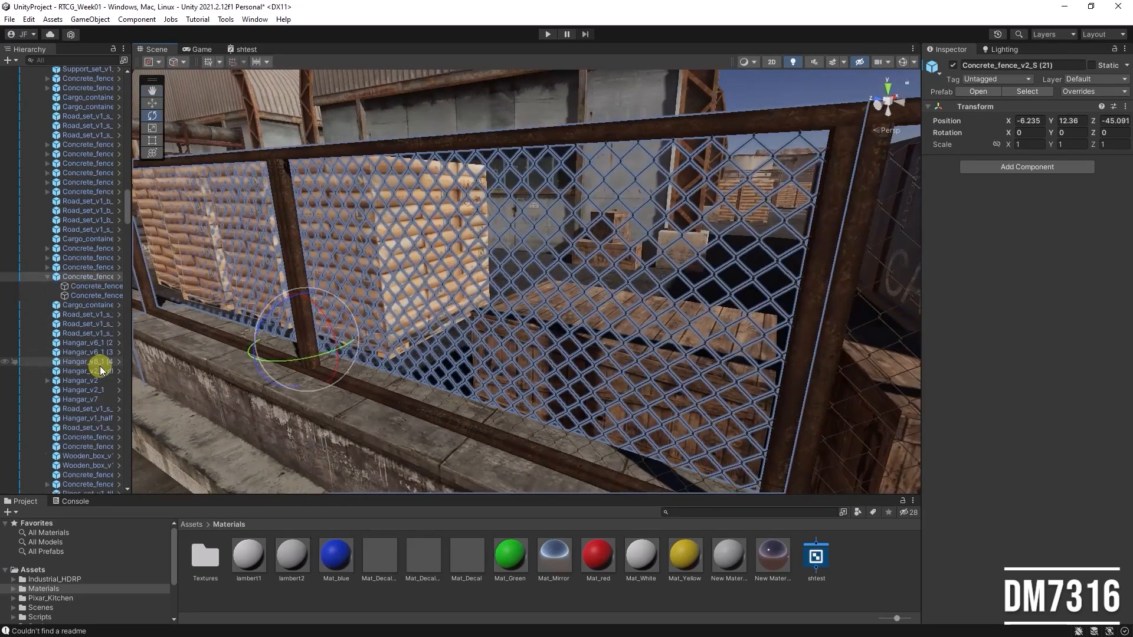
click(82, 286)
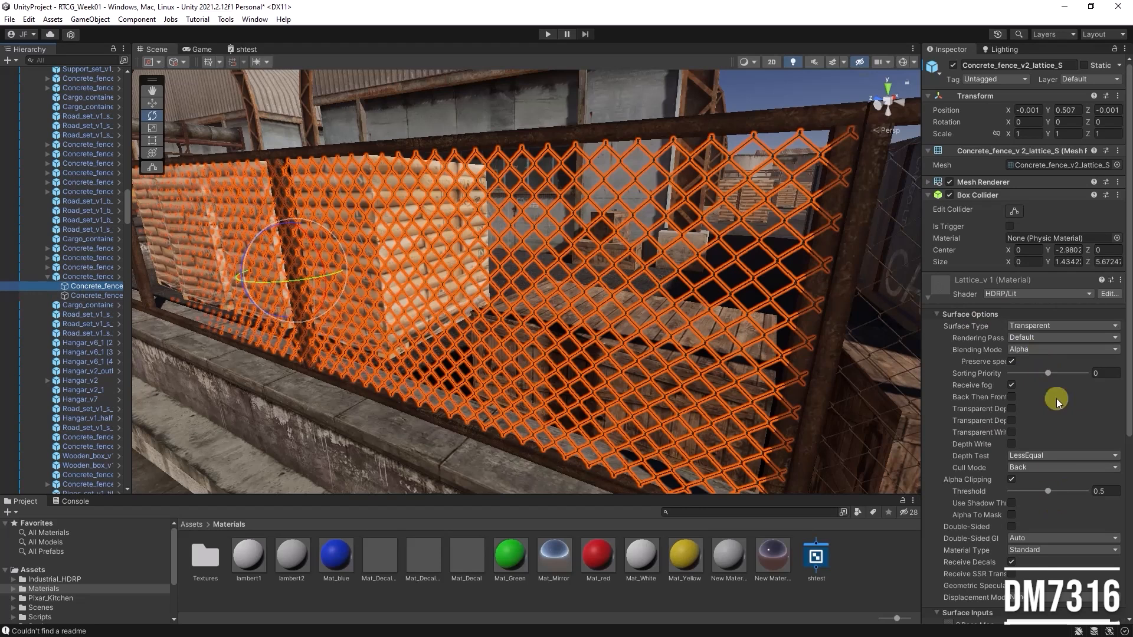
mouse_move(1048, 493)
mouse_down()
mouse_move(1113, 488)
mouse_move(1048, 490)
mouse_up()
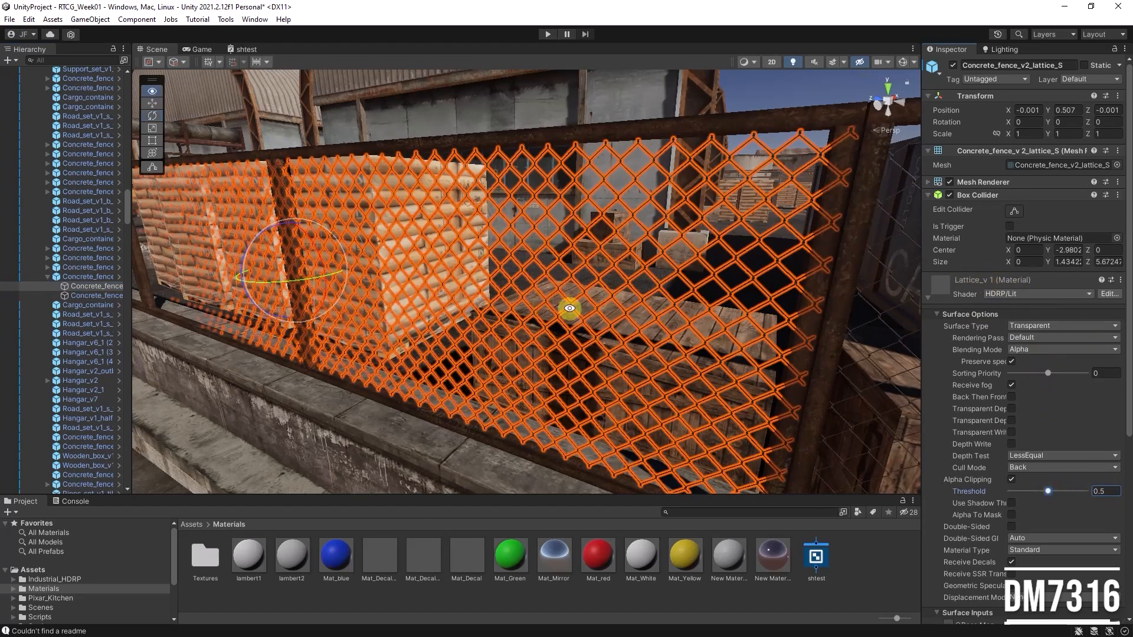
alt+right_drag(569, 308, 446, 309)
mouse_move(592, 306)
alt+right_down()
mouse_move(571, 294)
mouse_move(582, 316)
alt+right_up()
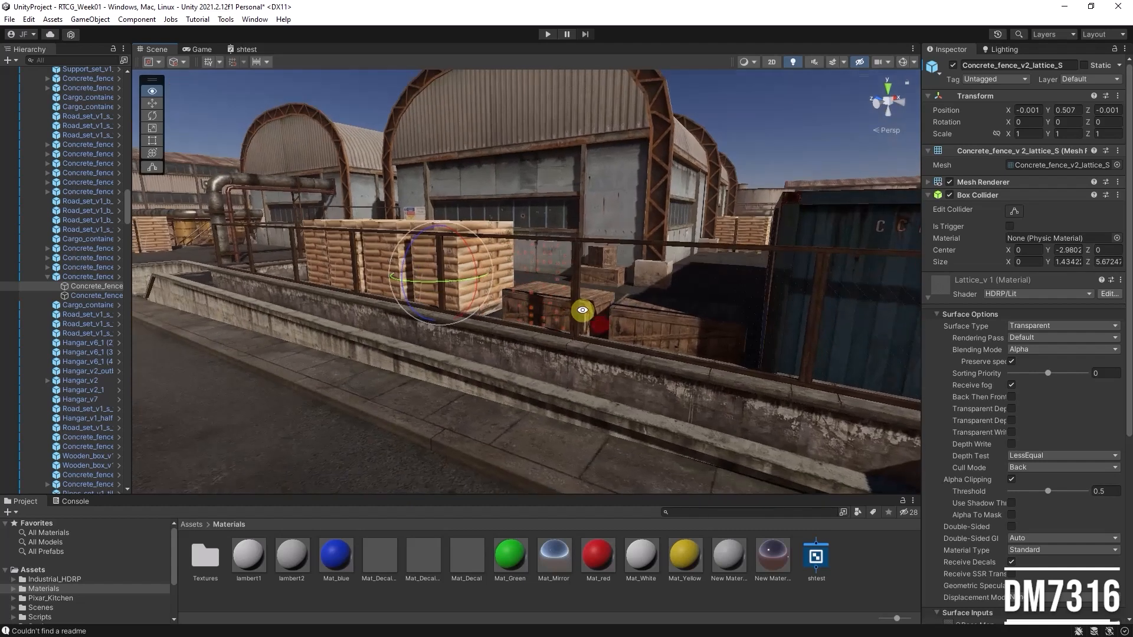
- Collapse the Map_v2 group in the hierarchy and add a Plane to the scene
click(281, 417)
scroll(68, 174, up, 3)
scroll(67, 174, up, 5)
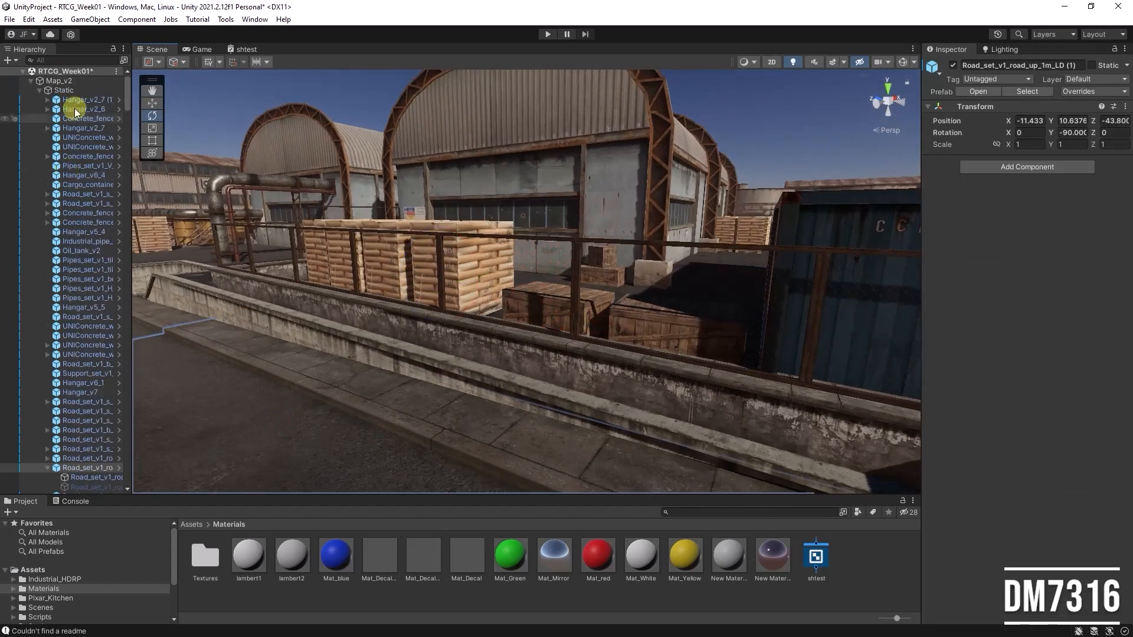
click(36, 81)
click(29, 81)
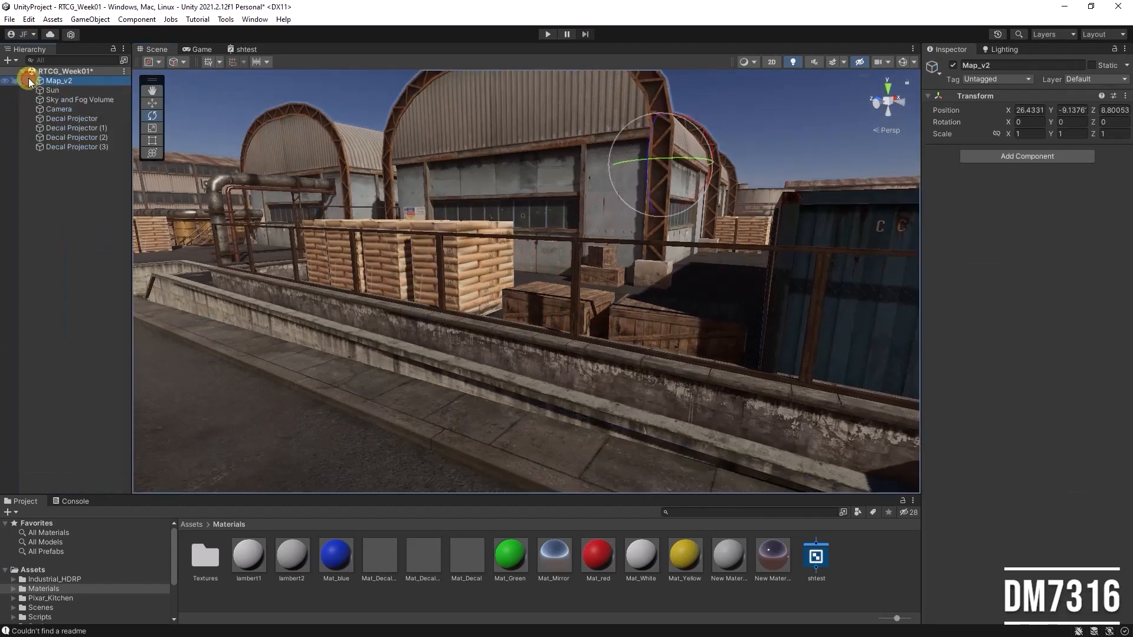
right_click(71, 203)
mouse_move(141, 361)
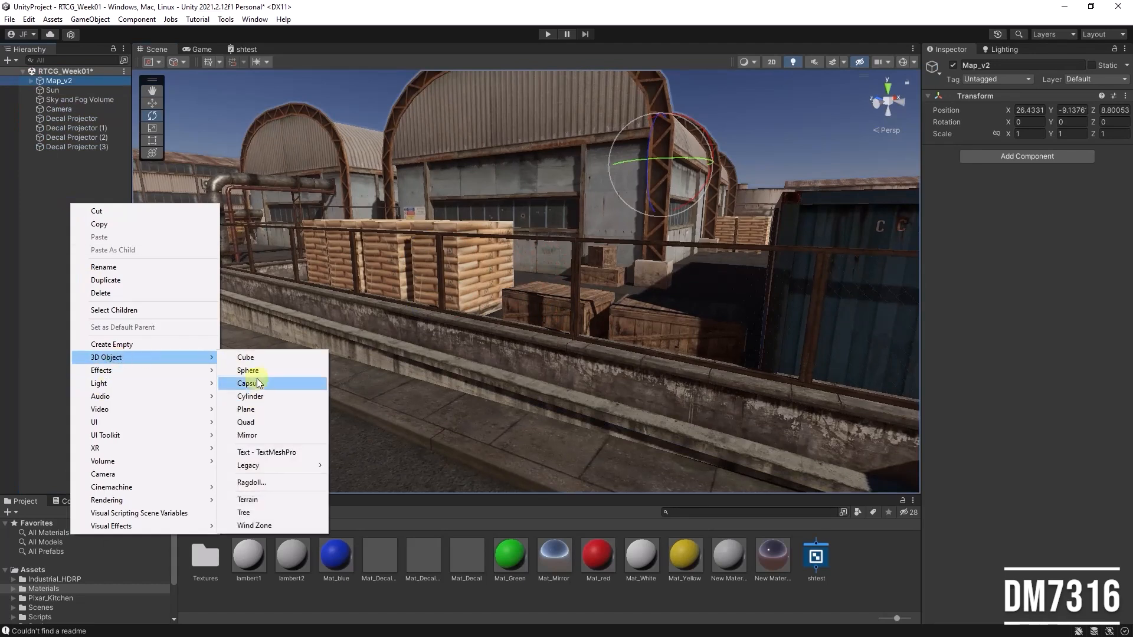
click(251, 410)
scroll(650, 370, down, 3)
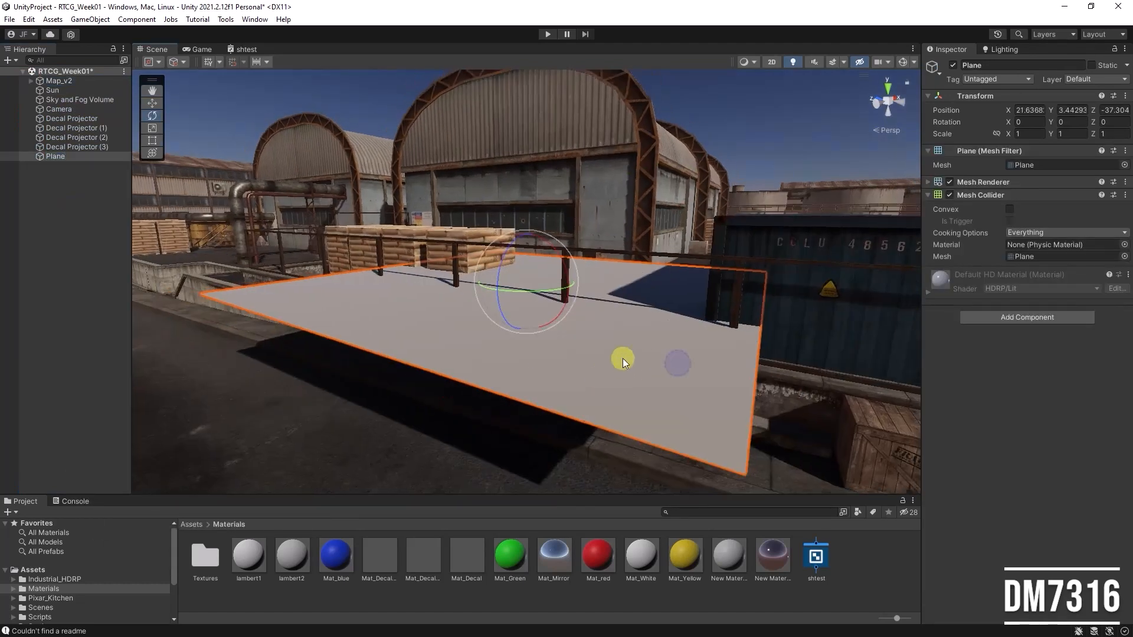
- Stand the plane upright by setting its Z rotation to 90
drag(508, 246, 595, 448)
click(1125, 122)
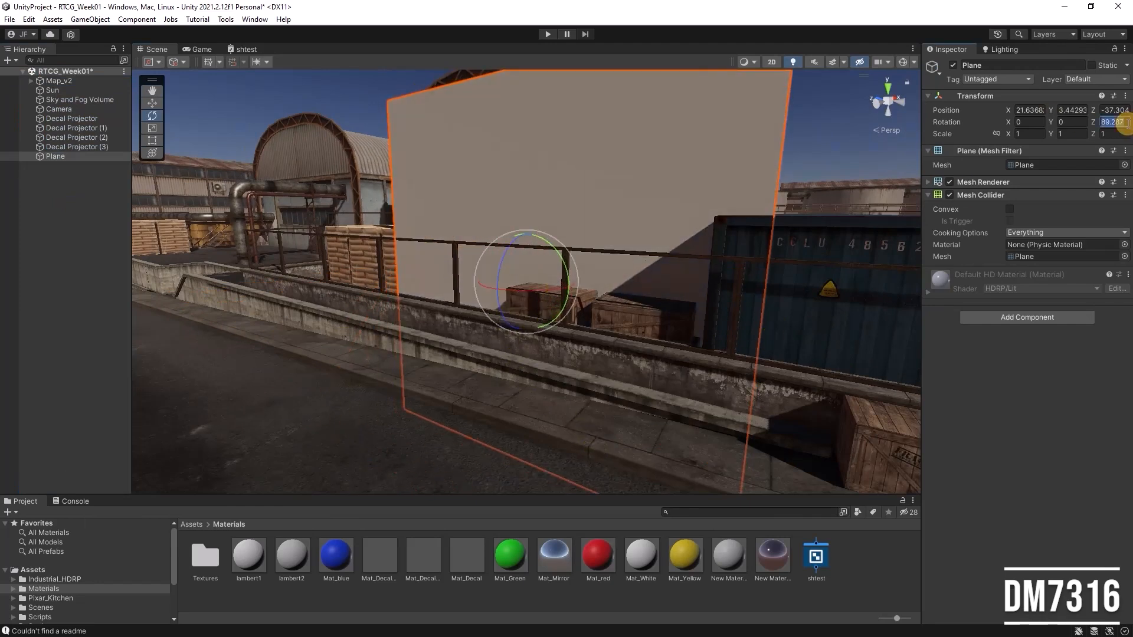
text(90)
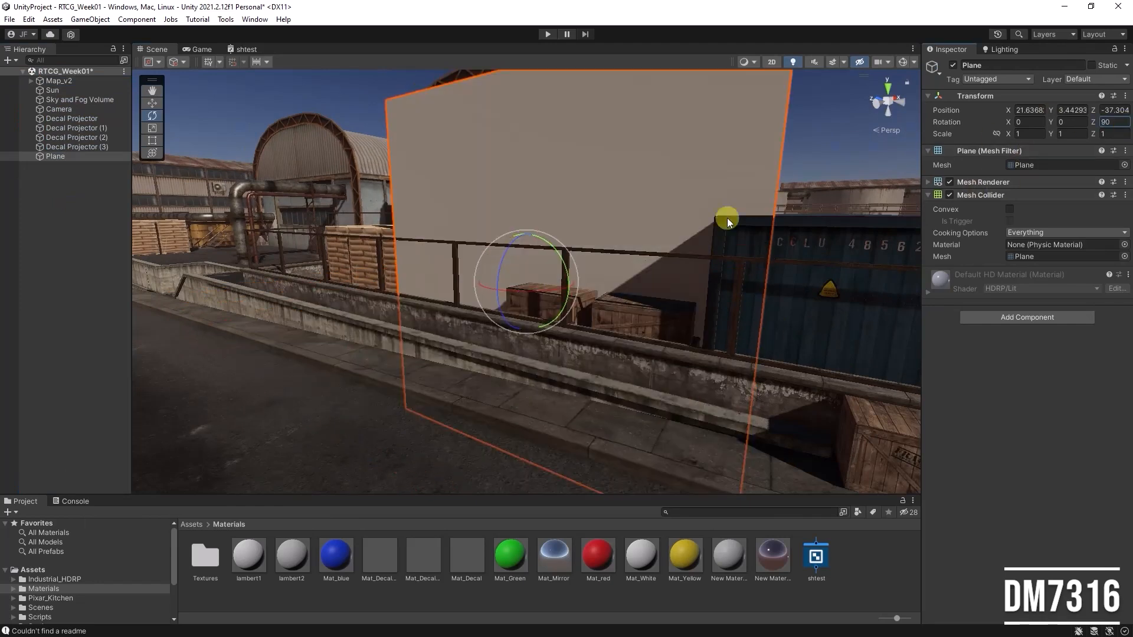
- Scale the plane uniformly to about 0.443 and move it over the road to about X 17.888
text(r)
drag(528, 282, 523, 392)
key(w)
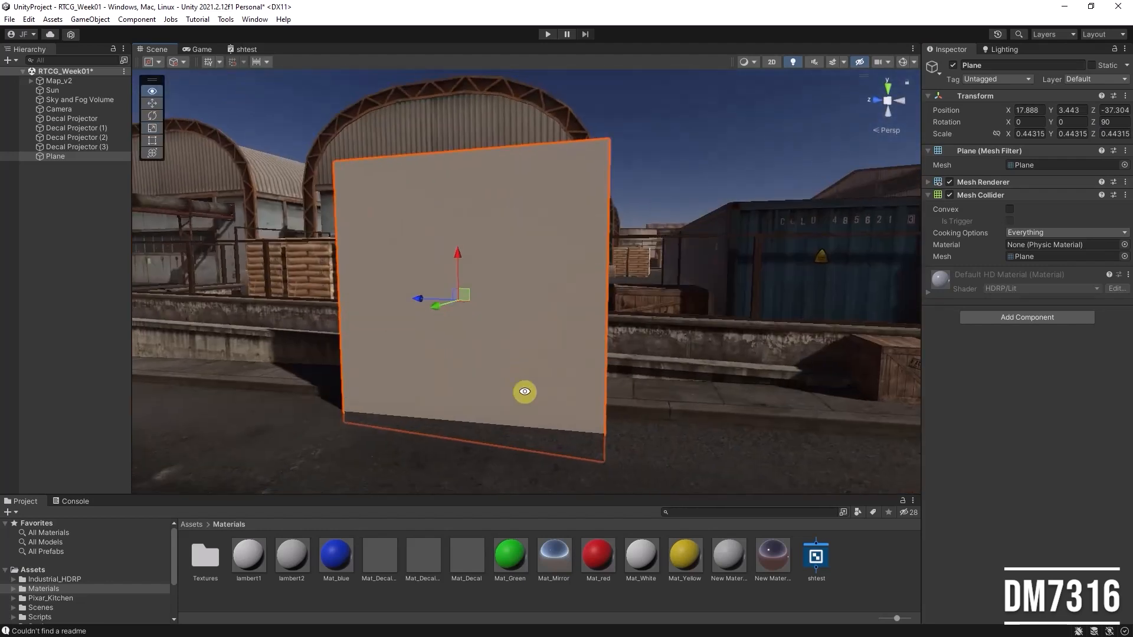
- Search the project assets for "latt" and apply the Lattice_v1 material to the plane
click(747, 511)
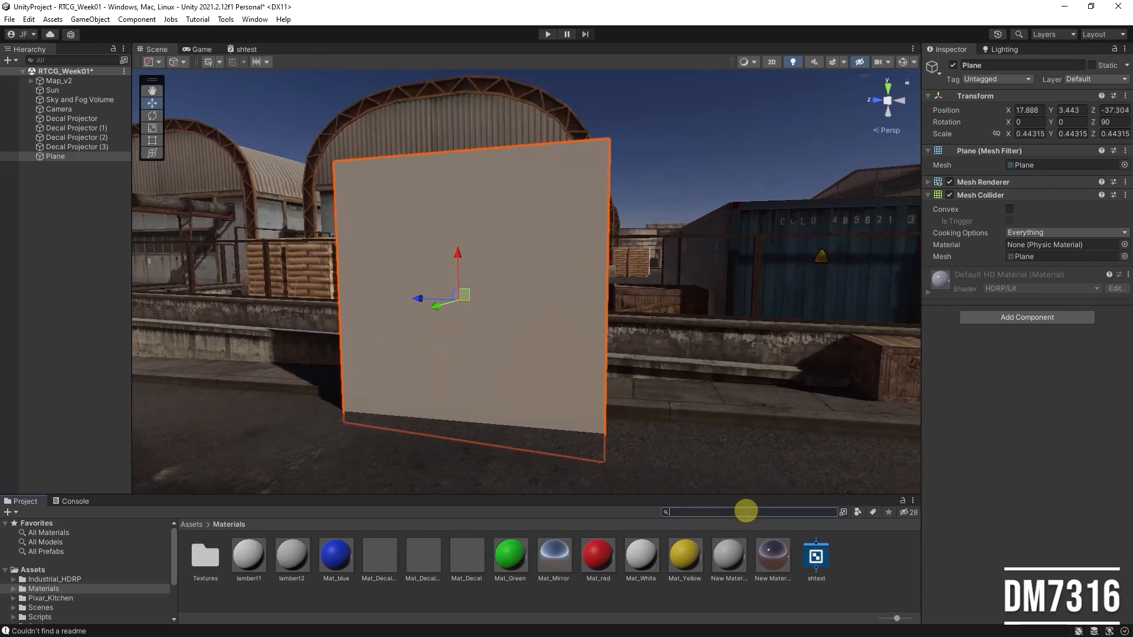
text(latt)
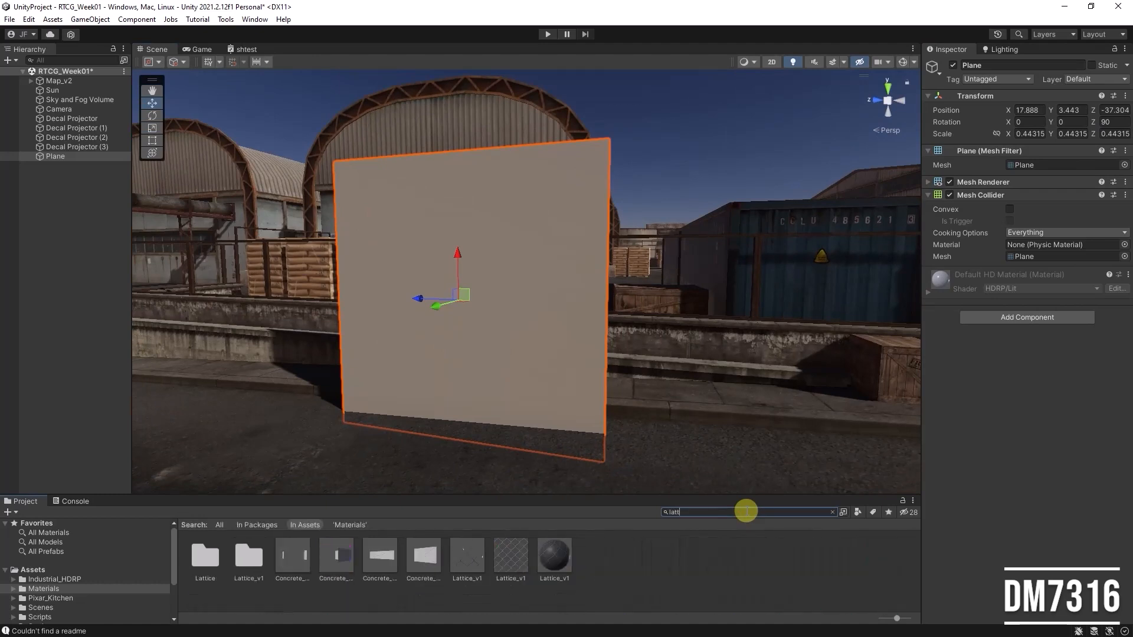
drag(467, 564, 494, 328)
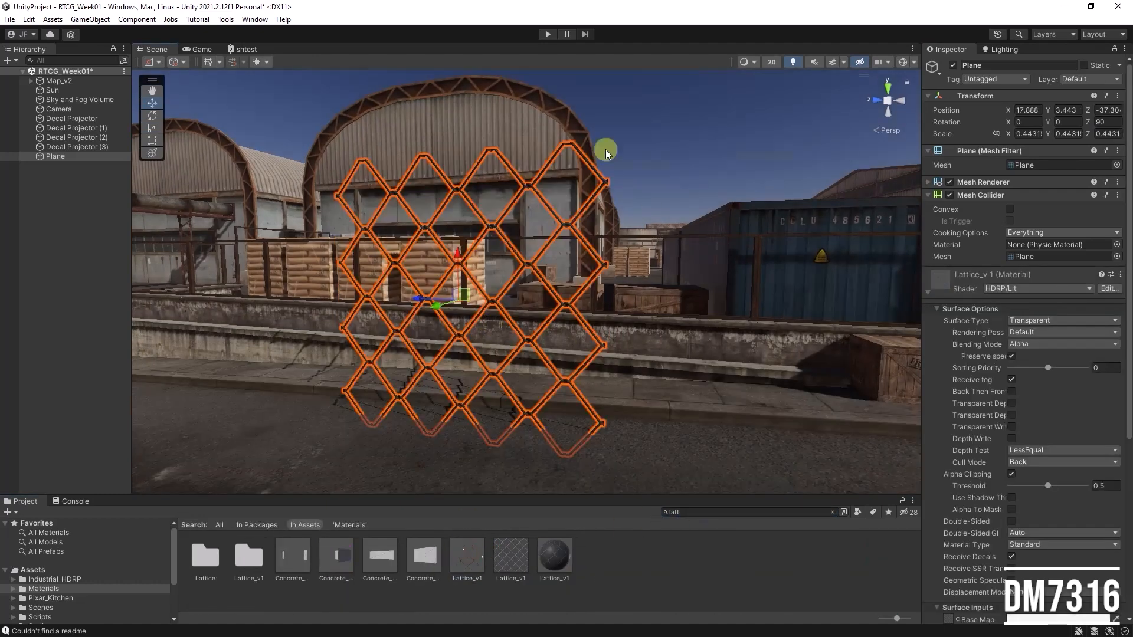
click(61, 271)
key(w)
right_drag(485, 295, 397, 171)
right_drag(536, 250, 541, 303)
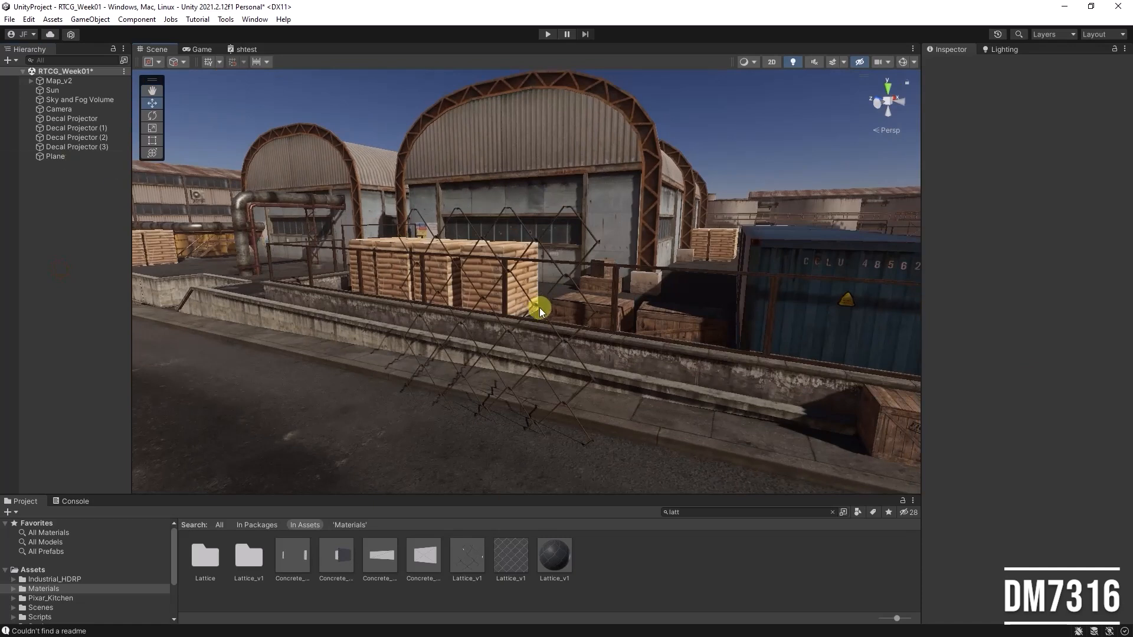
- Enlarge the asset browser and create a new material in the Materials folder
drag(579, 494, 585, 472)
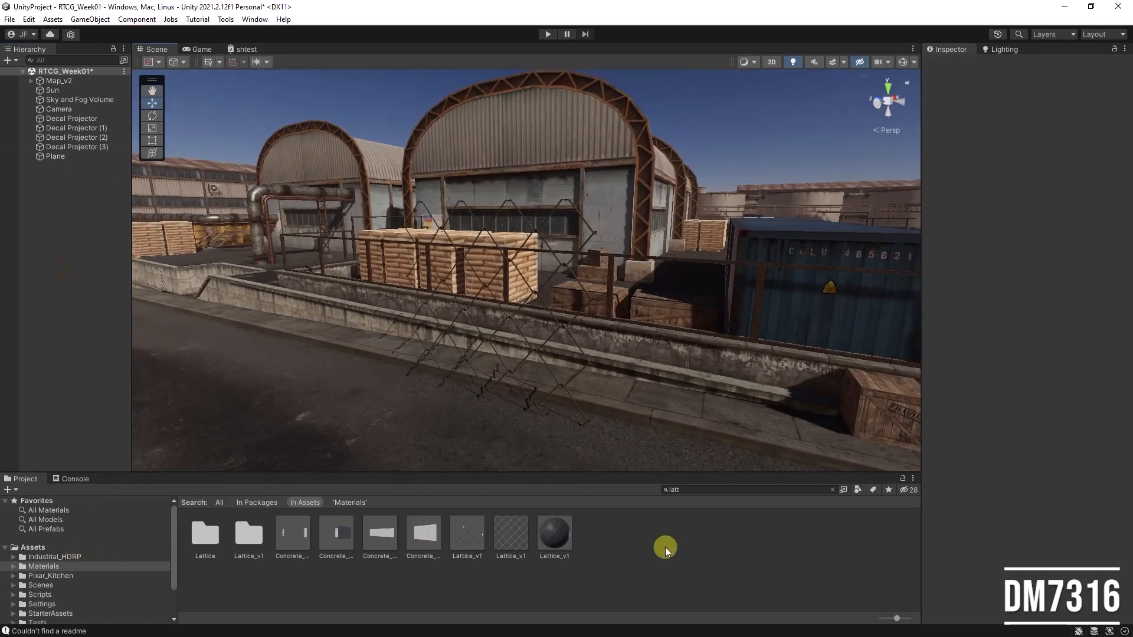
click(55, 566)
click(45, 556)
click(48, 567)
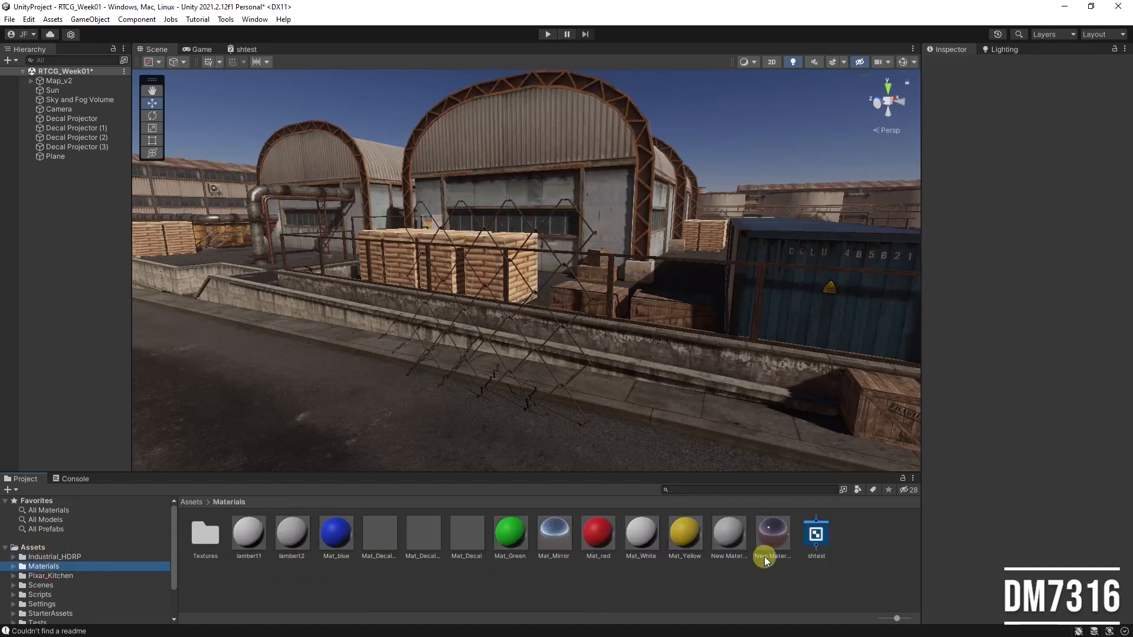
right_click(431, 581)
click(481, 262)
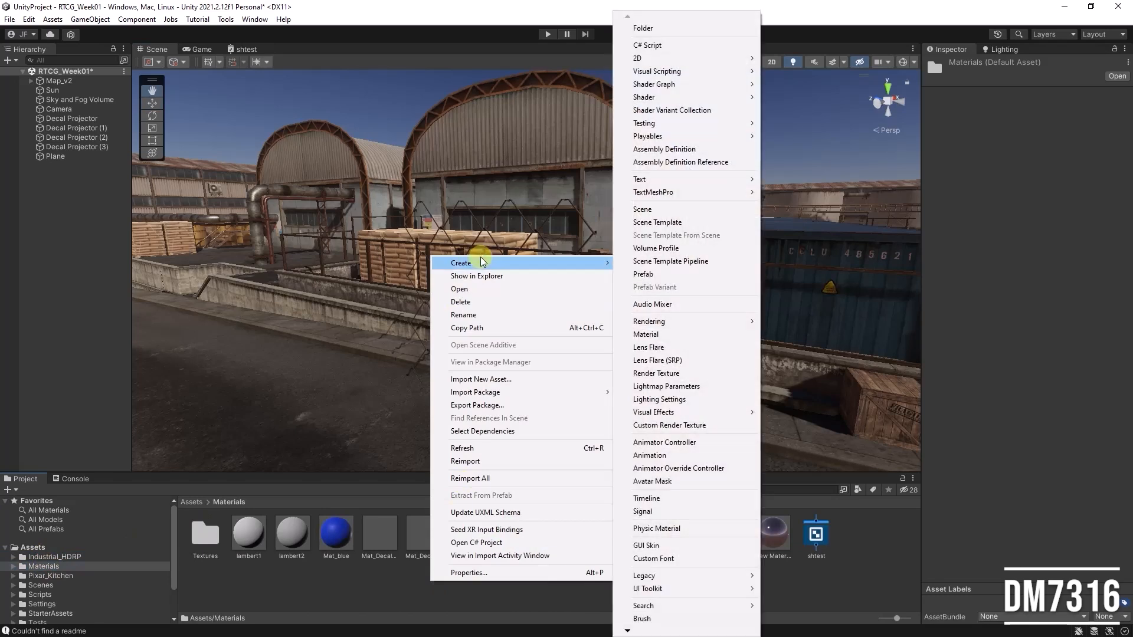
click(649, 334)
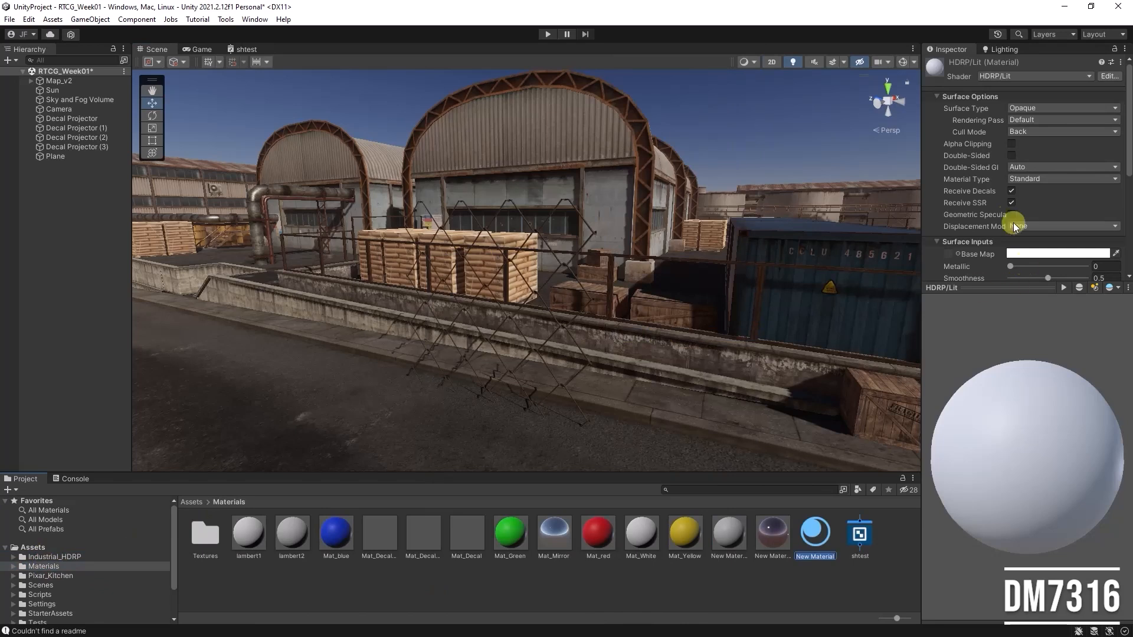
- Widen the Inspector and shrink the material preview to make more room for the material's properties
click(922, 258)
drag(851, 260, 852, 286)
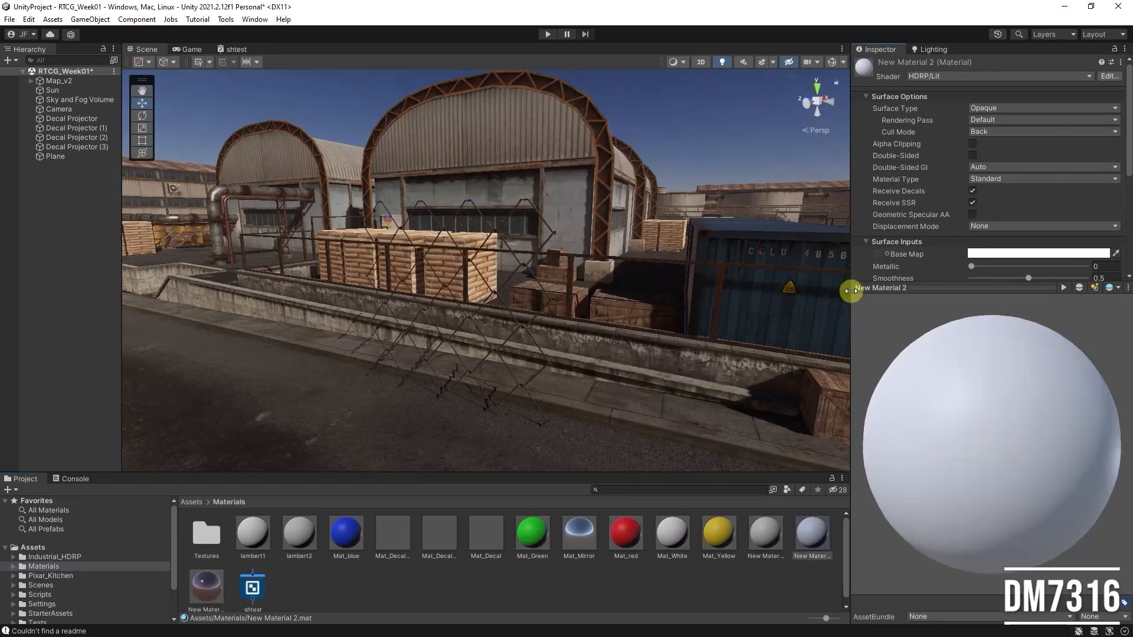
drag(974, 284, 973, 364)
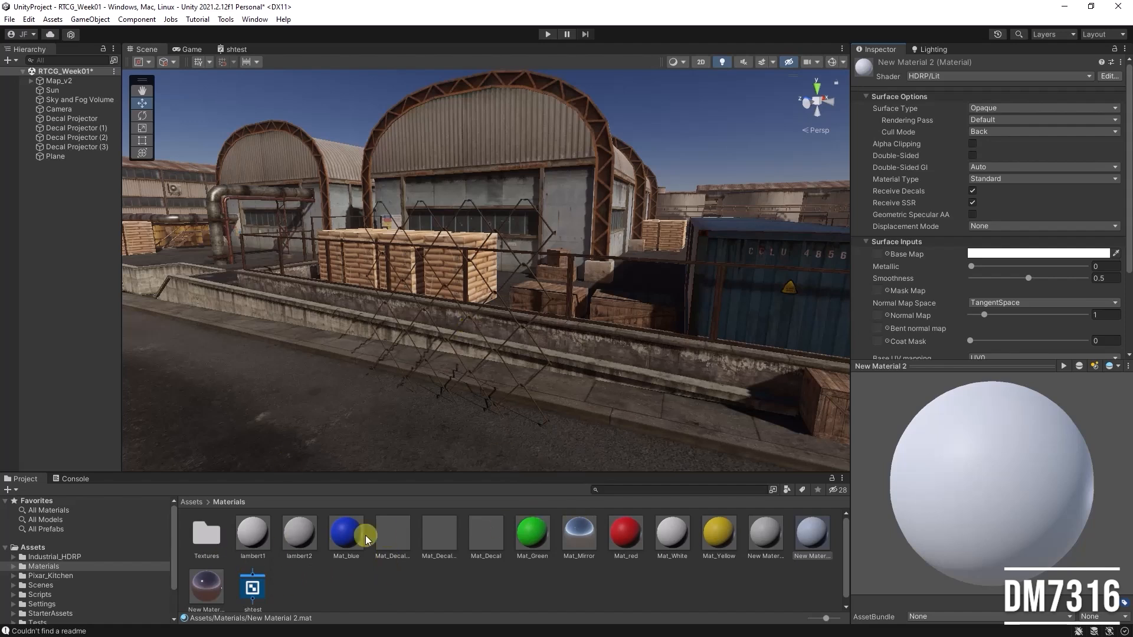
- Apply the new material to the plane and rename it Mat_glass
drag(819, 540, 463, 207)
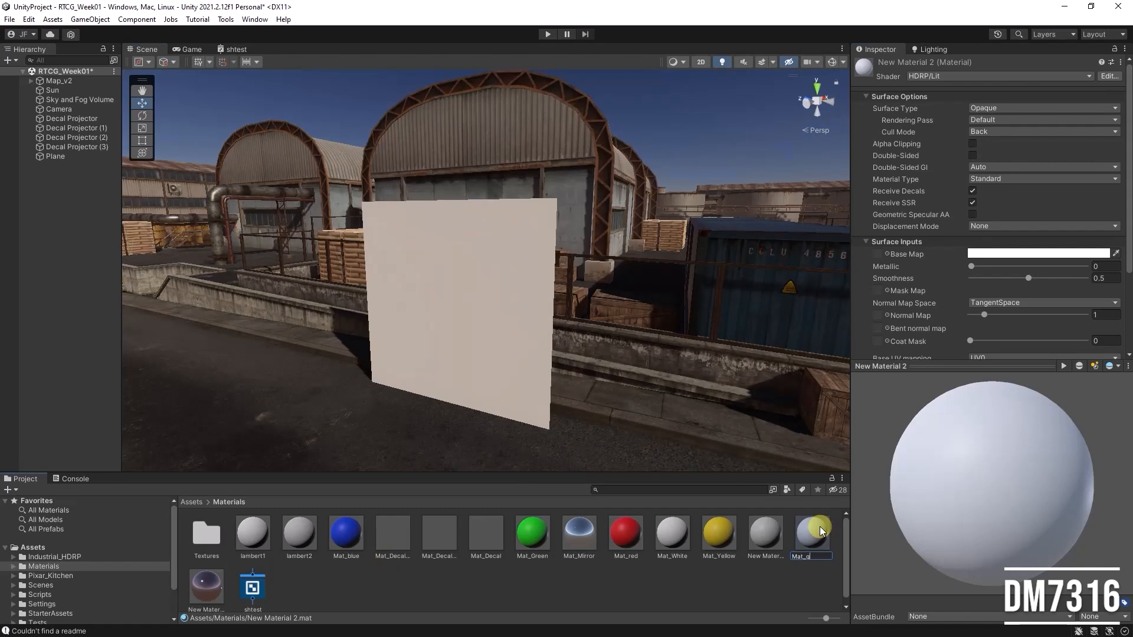
key(Return)
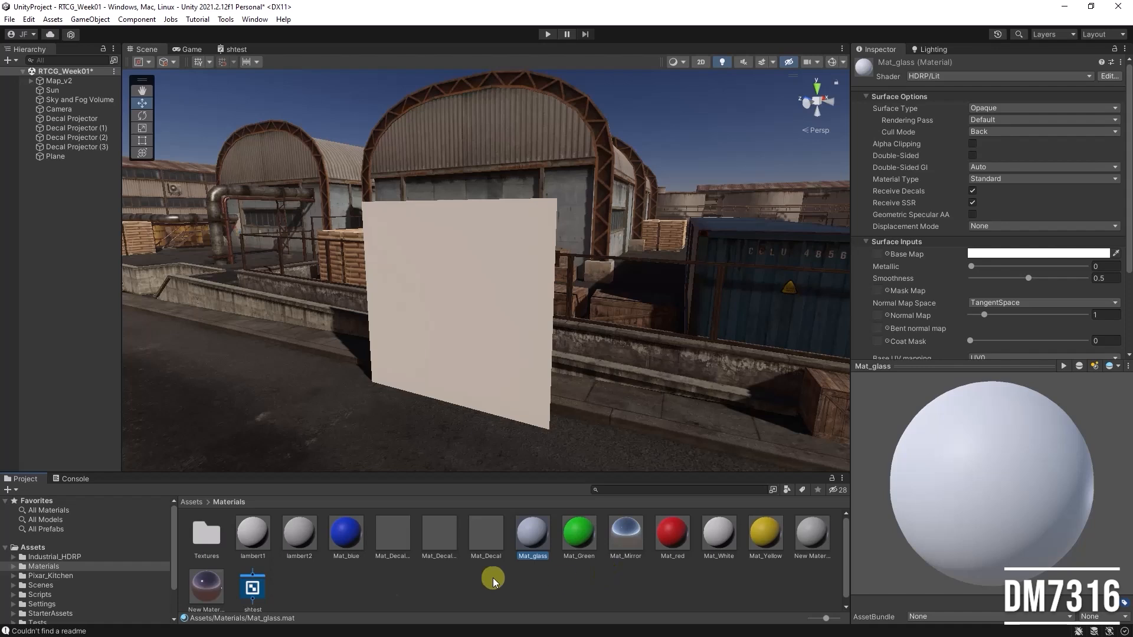
- Open the Textures folder and examine the dirt-transparent-glass texture, viewing the PNG at full size in Photos
double_click(199, 532)
click(252, 533)
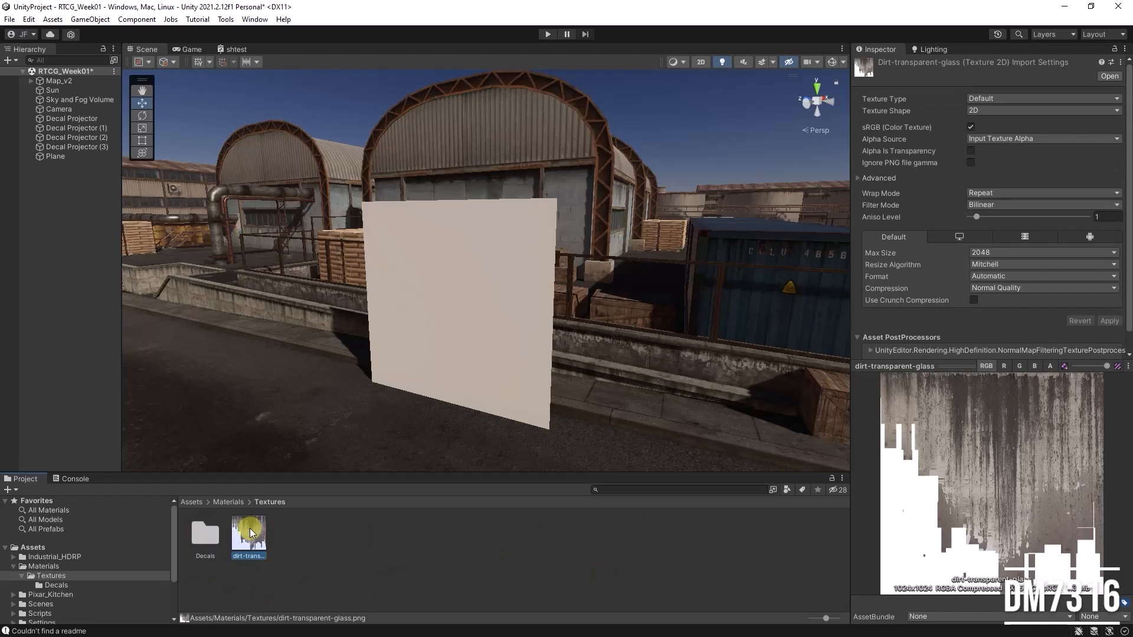
key(alt+Tab)
click(644, 282)
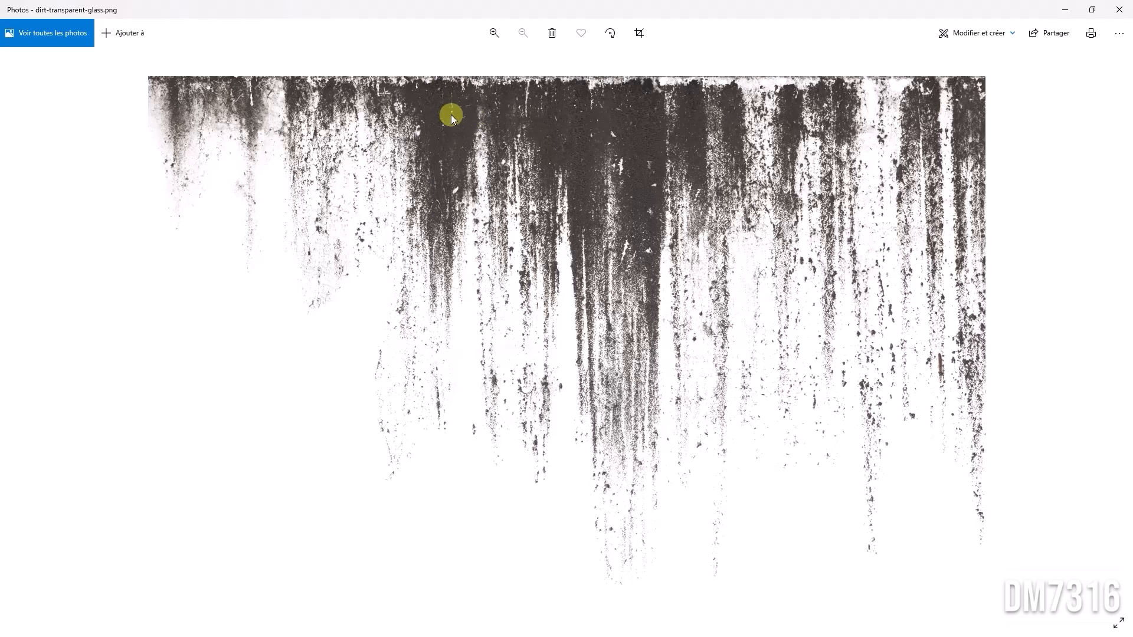
click(1124, 11)
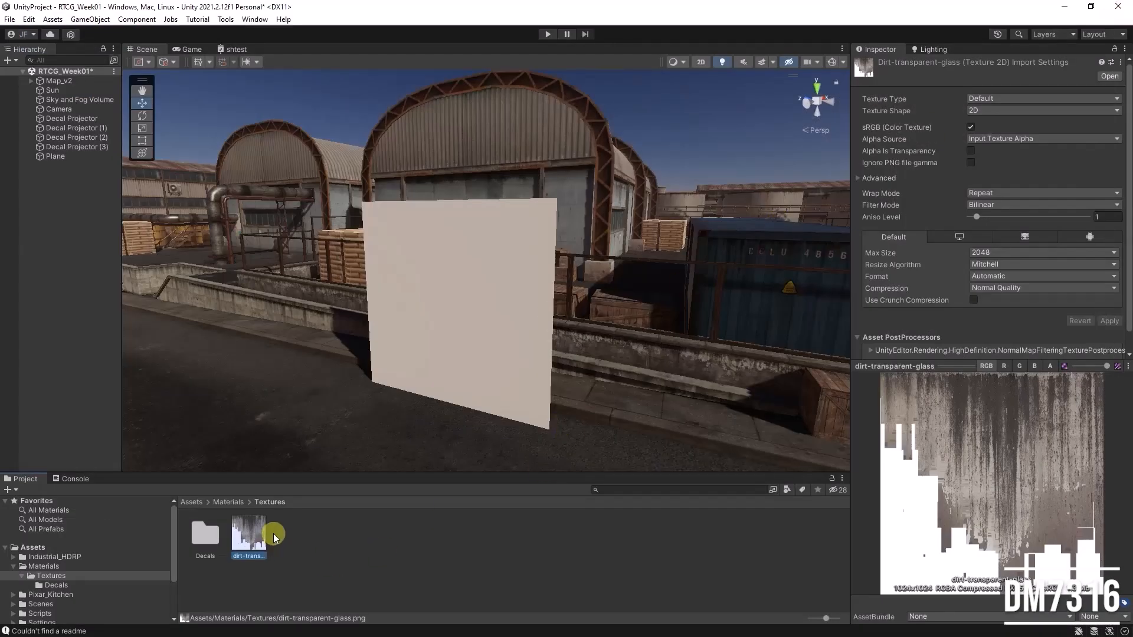
- Assign the dirt-transparent-glass texture as the Base Map of the plane's Mat_glass material
click(386, 311)
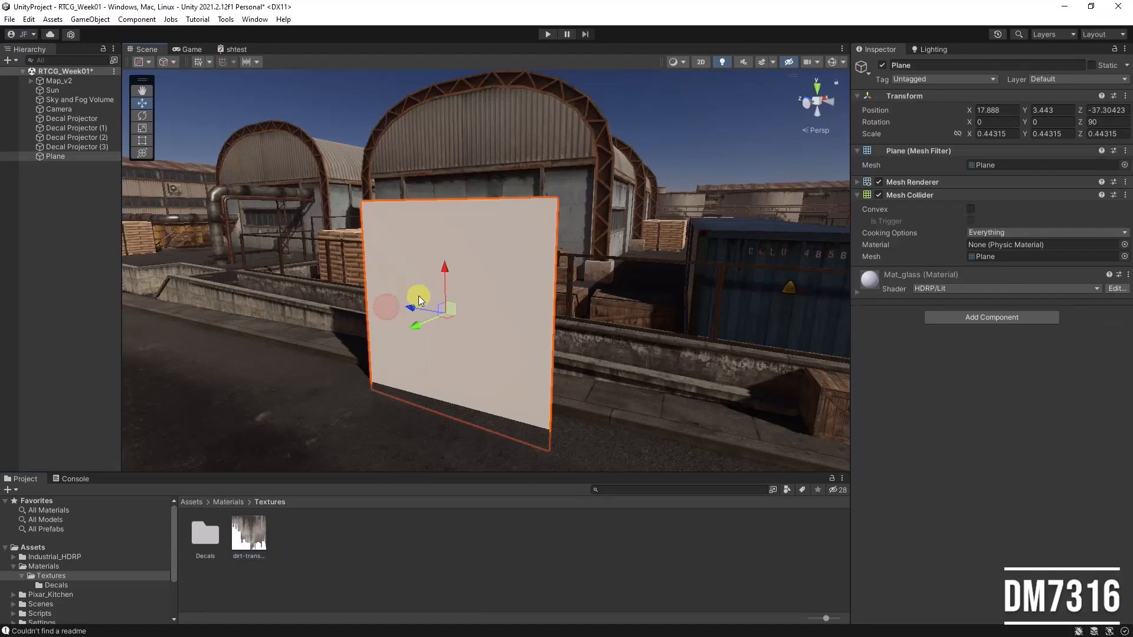
click(856, 291)
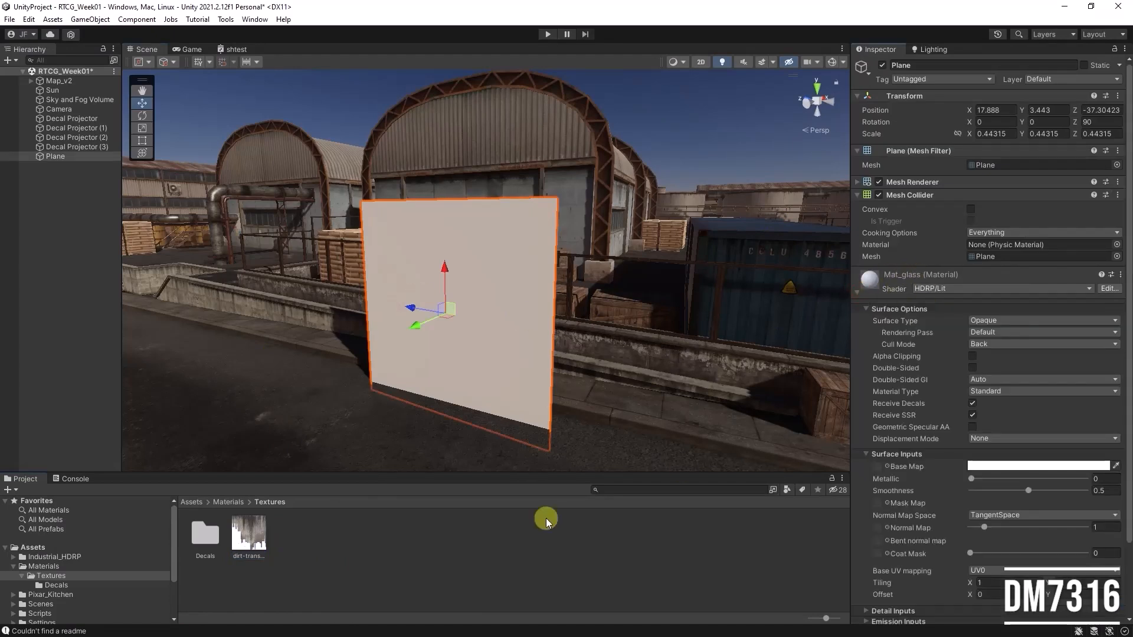
drag(249, 534, 879, 466)
- Turn the plane so the dirt streaks run vertically by setting its X rotation to 90
alt+drag(443, 327, 229, 267)
key(e)
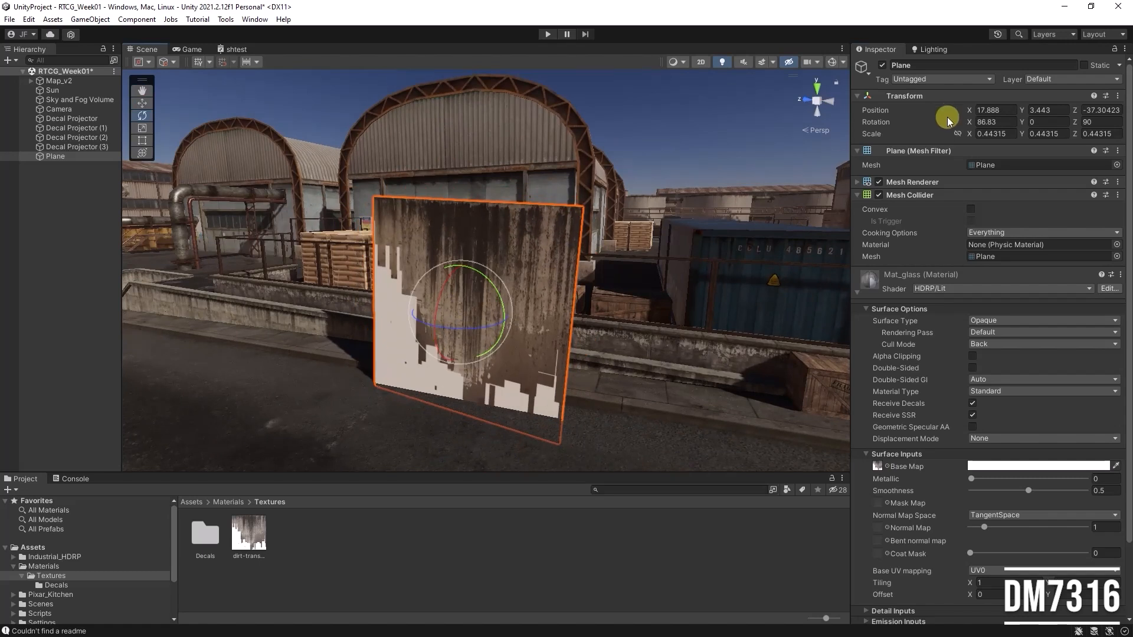
click(1006, 122)
text(90)
key(Return)
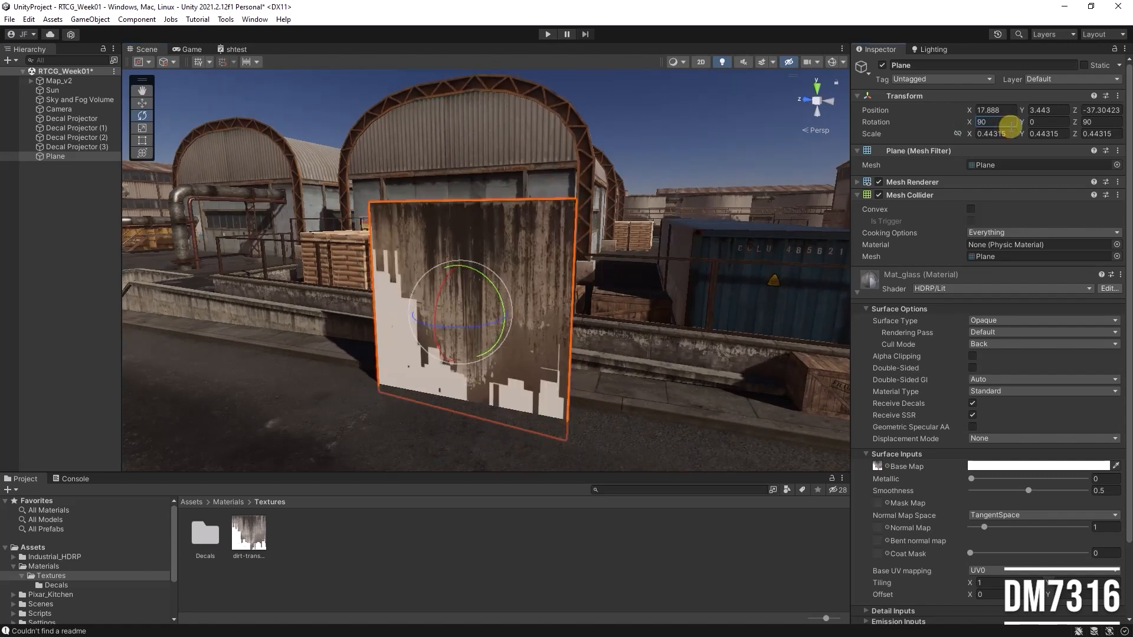
alt+right_drag(455, 339, 619, 341)
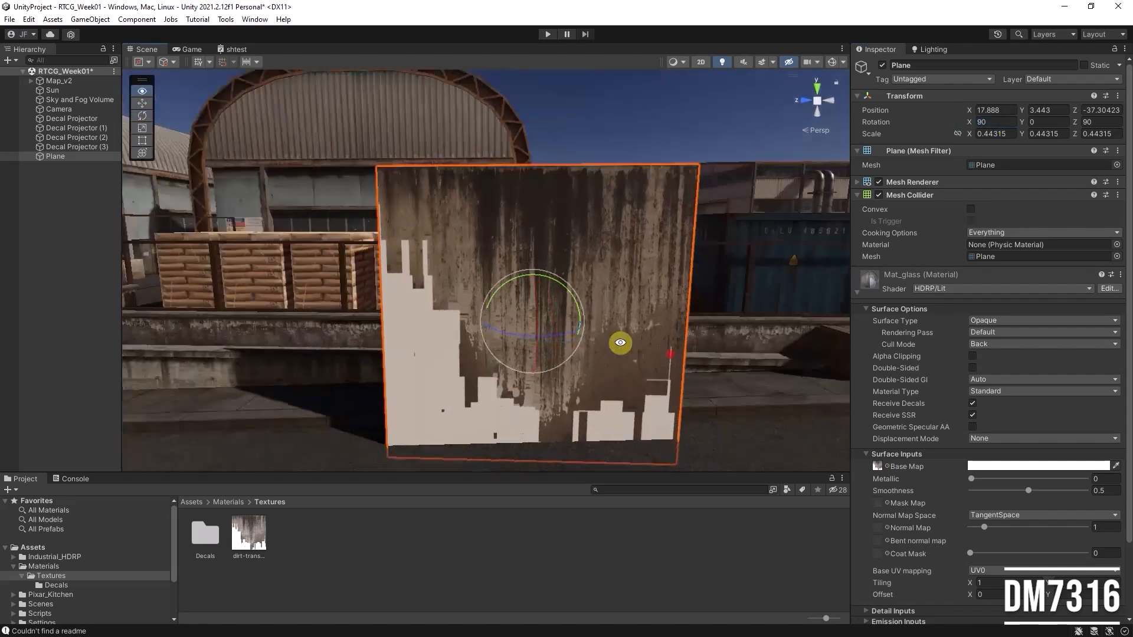
alt+drag(620, 341, 540, 339)
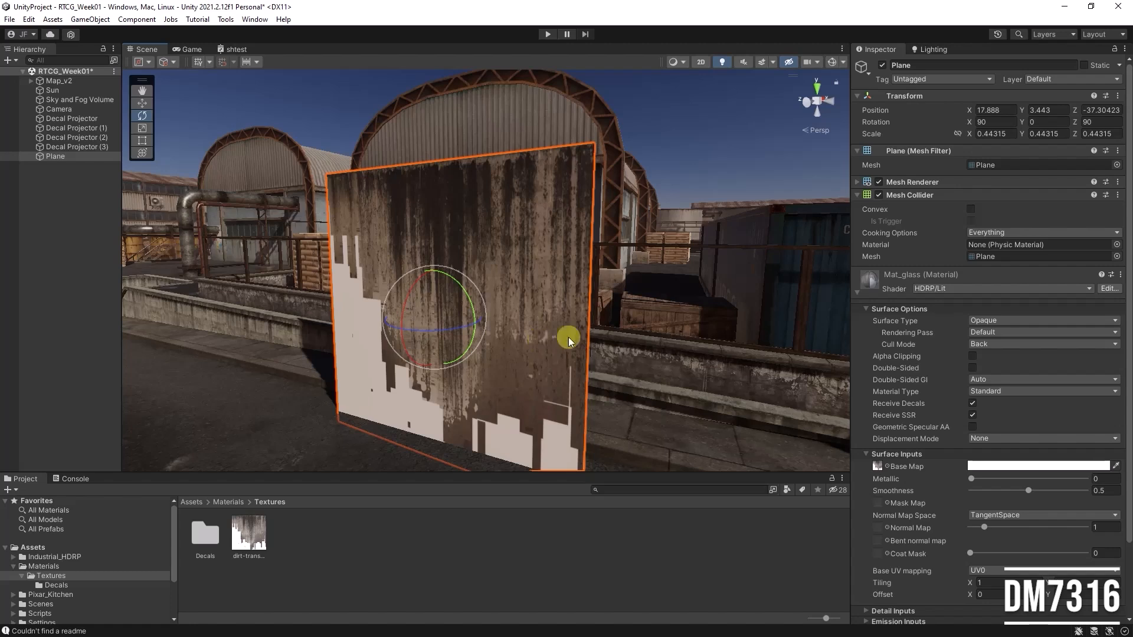
- Set the Surface Type of the plane's Mat_glass material to Transparent and view the scene through the plane
click(997, 320)
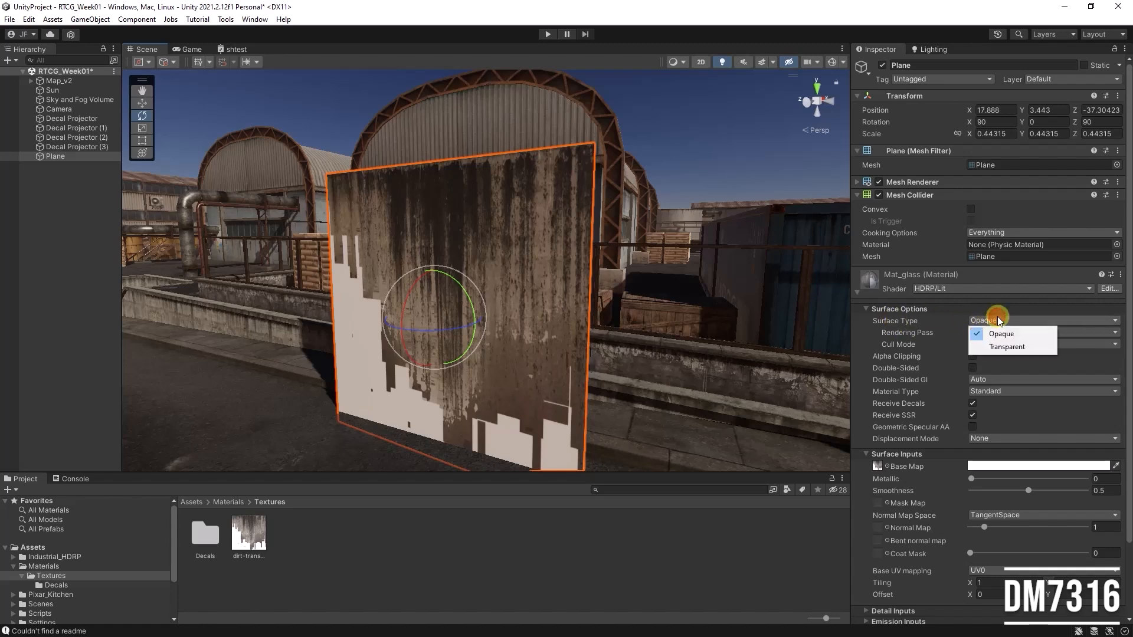
click(1014, 348)
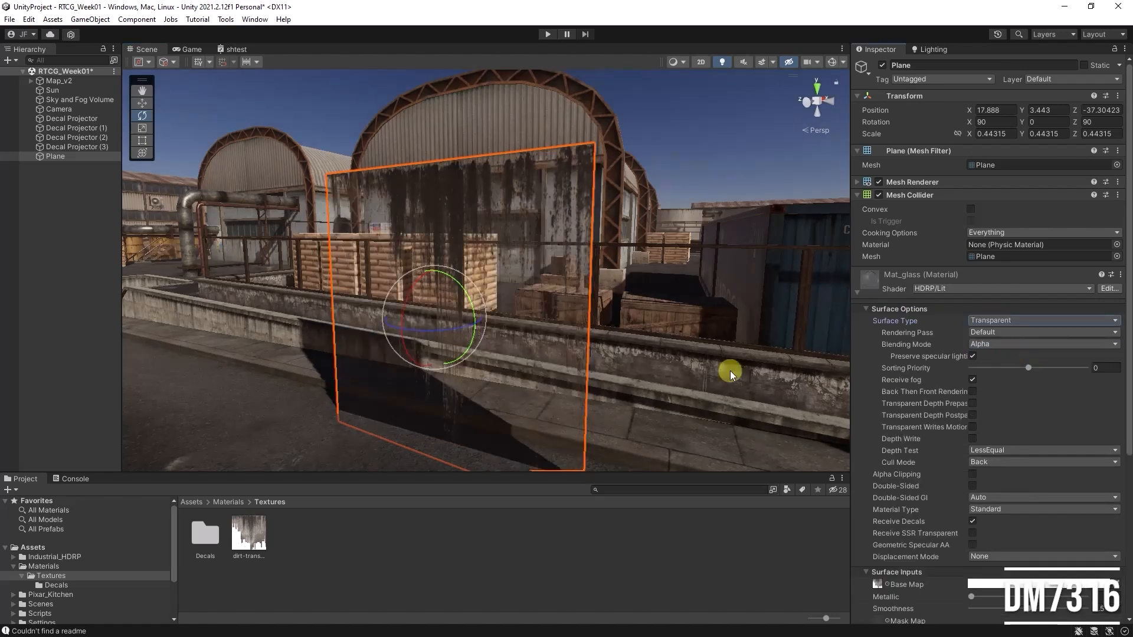
alt+drag(463, 273, 602, 274)
alt+drag(459, 273, 464, 272)
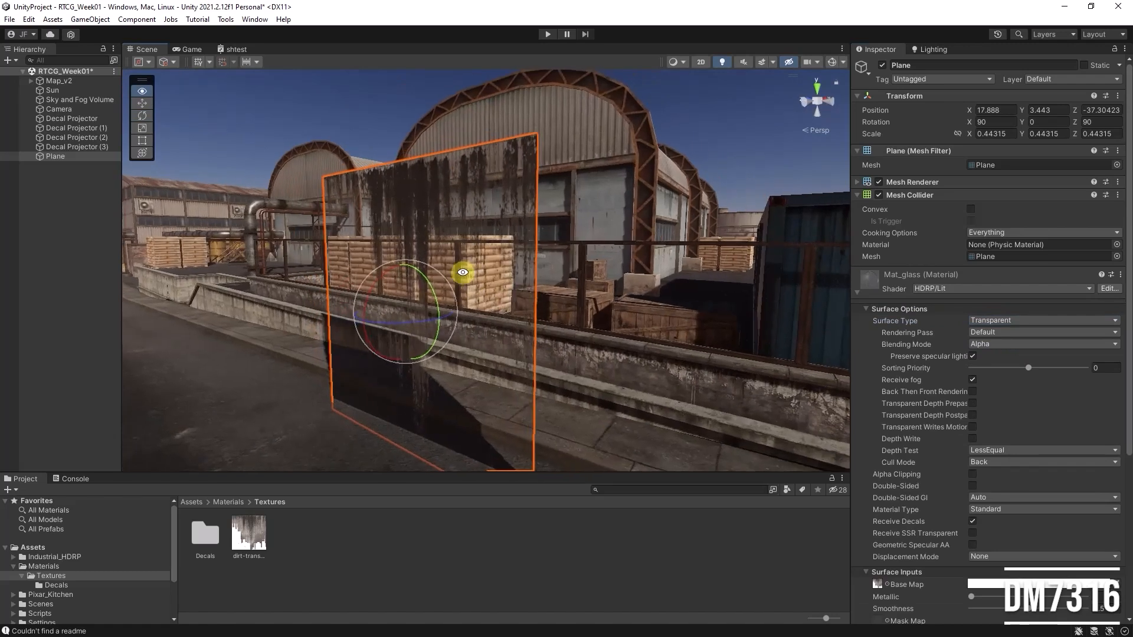
middle_drag(508, 289, 551, 265)
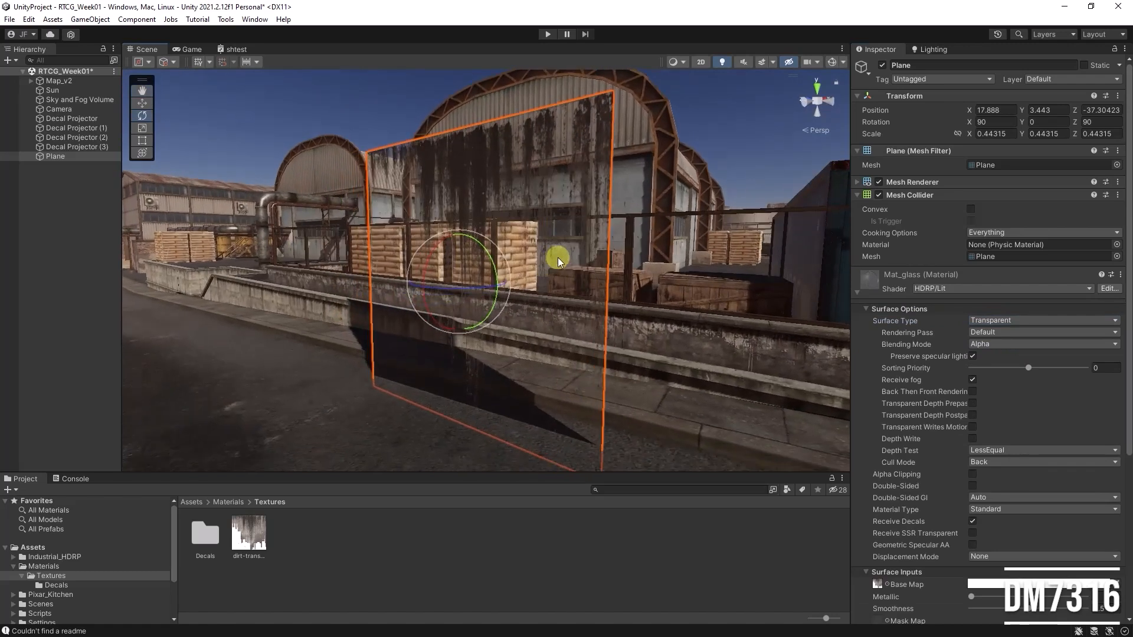
alt+drag(442, 380, 494, 383)
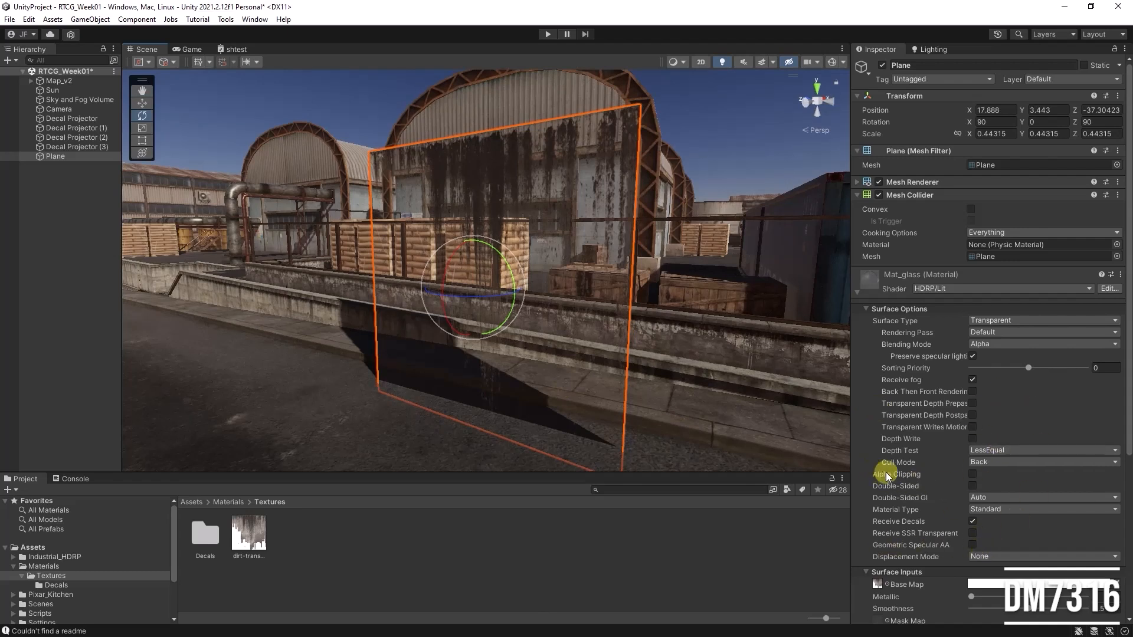
- Enable Alpha Clipping on Mat_glass and check the dirt streaks from both sides of the plane
click(973, 472)
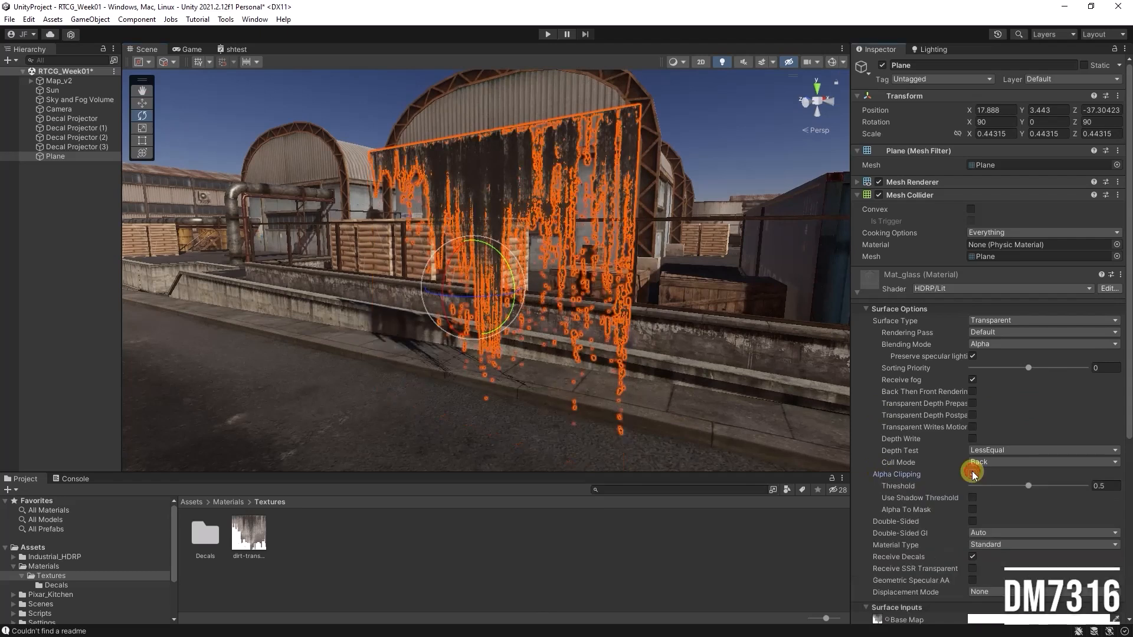
click(419, 415)
right_drag(561, 366, 616, 161)
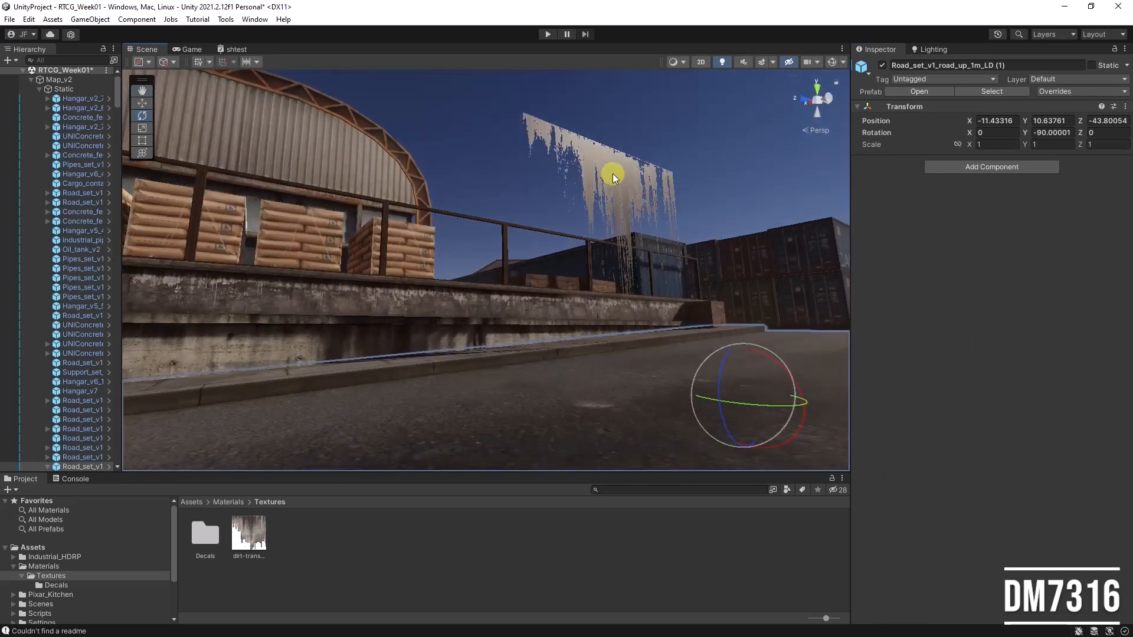
click(623, 162)
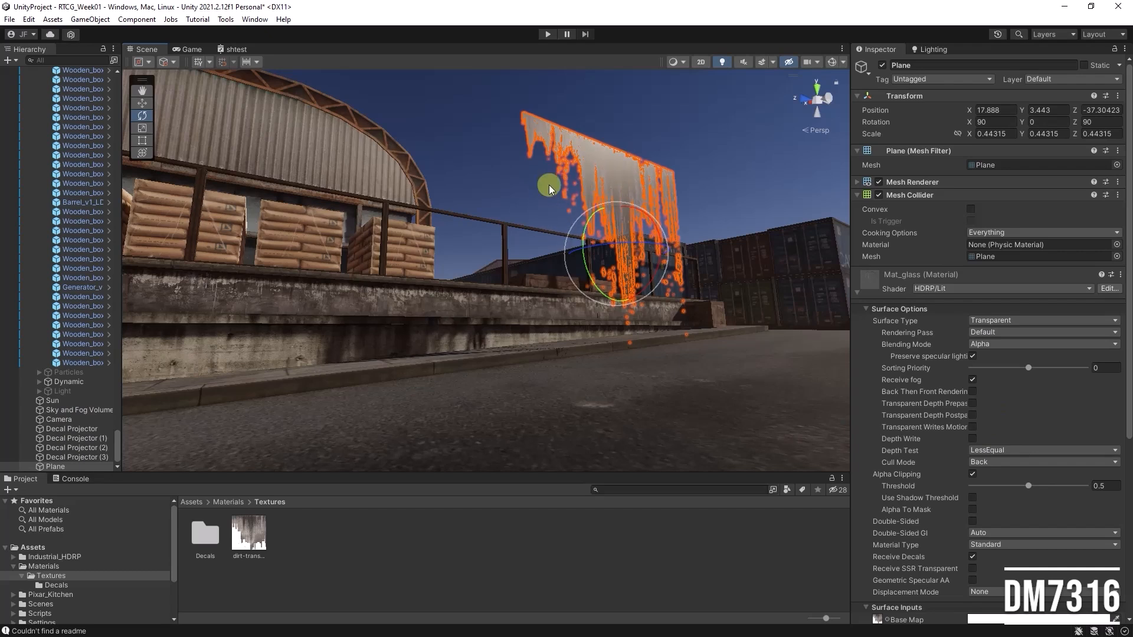
click(712, 167)
right_drag(625, 159, 716, 246)
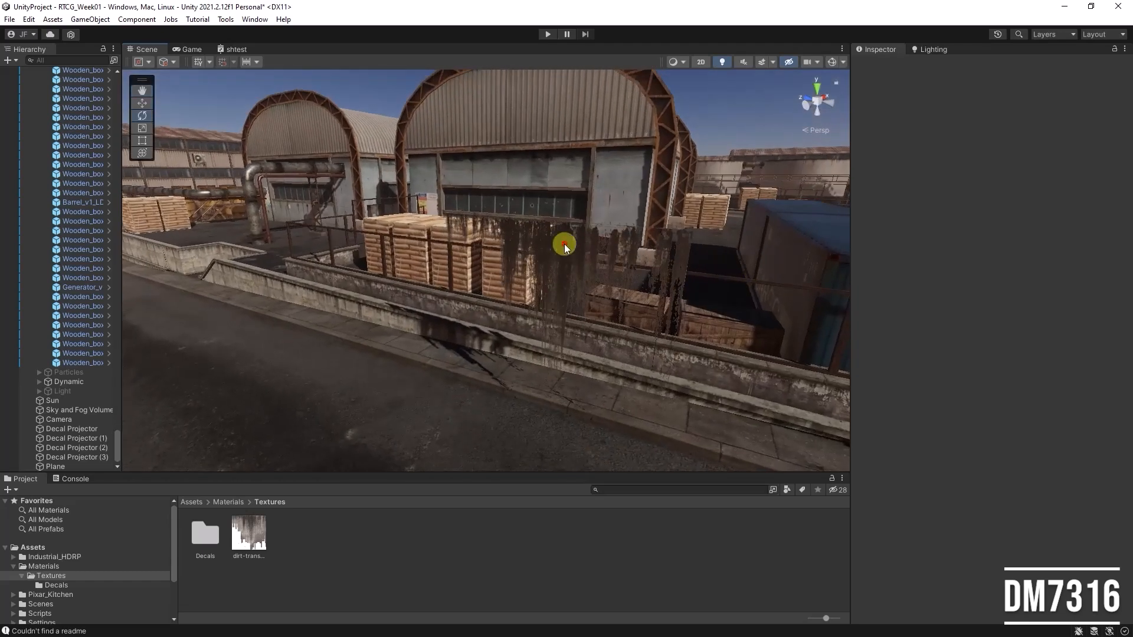
- Make the plane's Mat_glass material Double-Sided and check the streaks from behind the plane
click(564, 243)
scroll(1050, 403, down, 3)
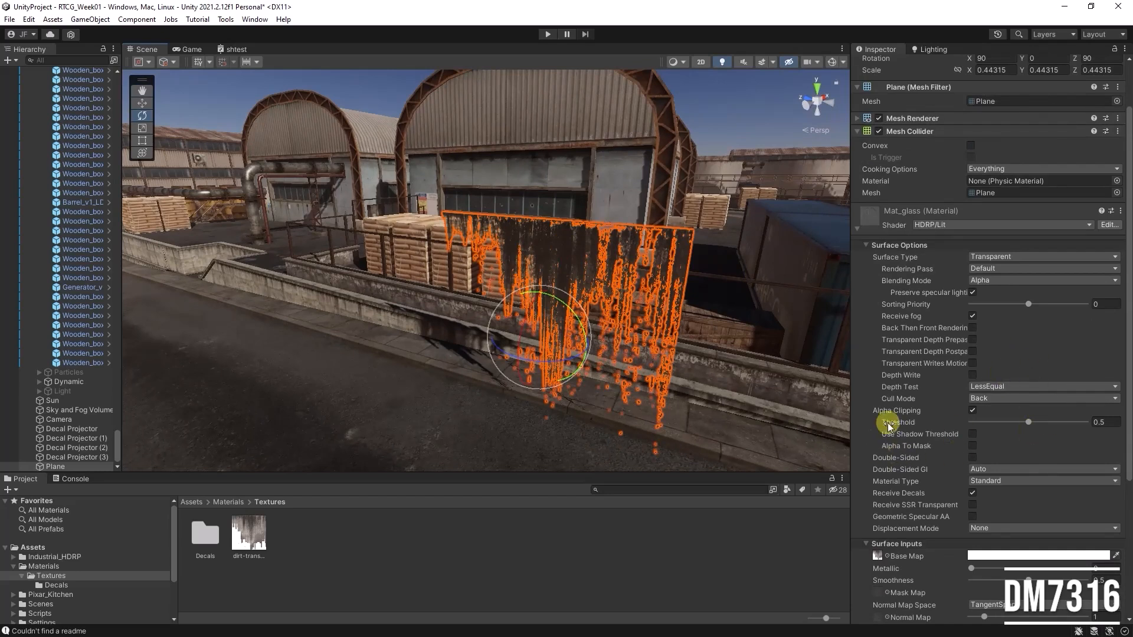
click(973, 458)
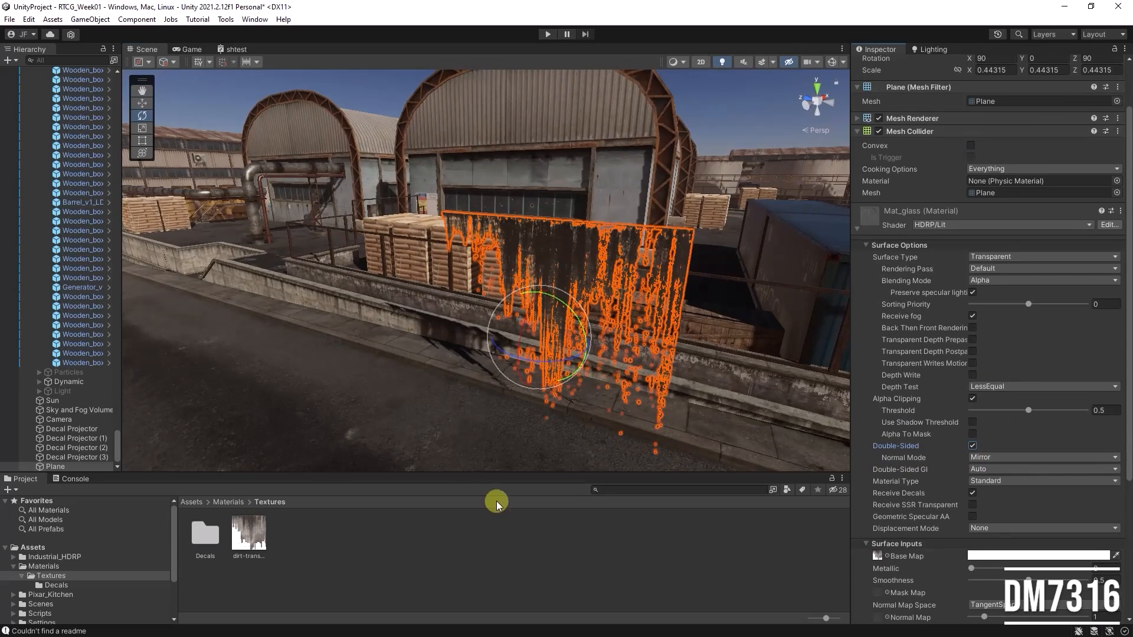
click(434, 431)
alt+drag(717, 314, 762, 284)
click(584, 242)
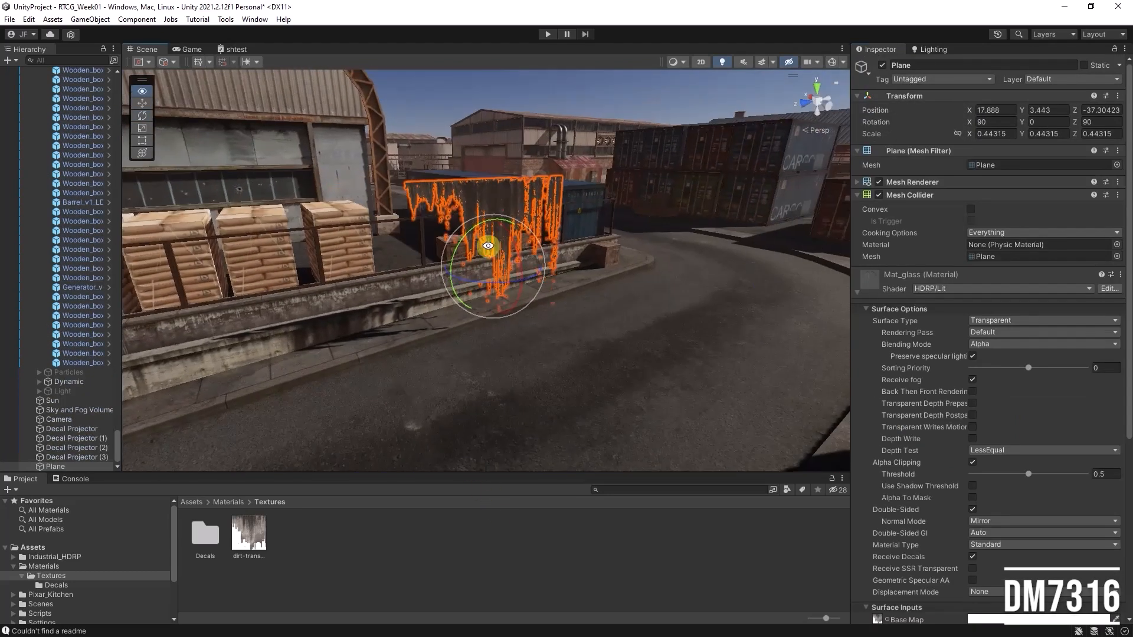
alt+right_drag(488, 246, 804, 256)
drag(650, 247, 699, 300)
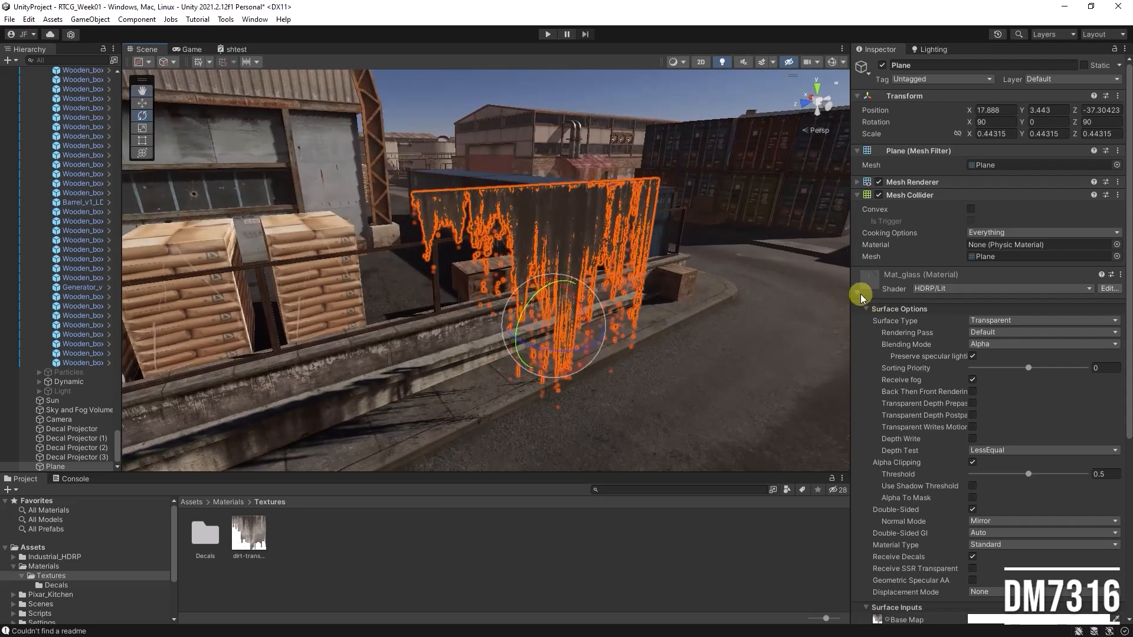
click(672, 570)
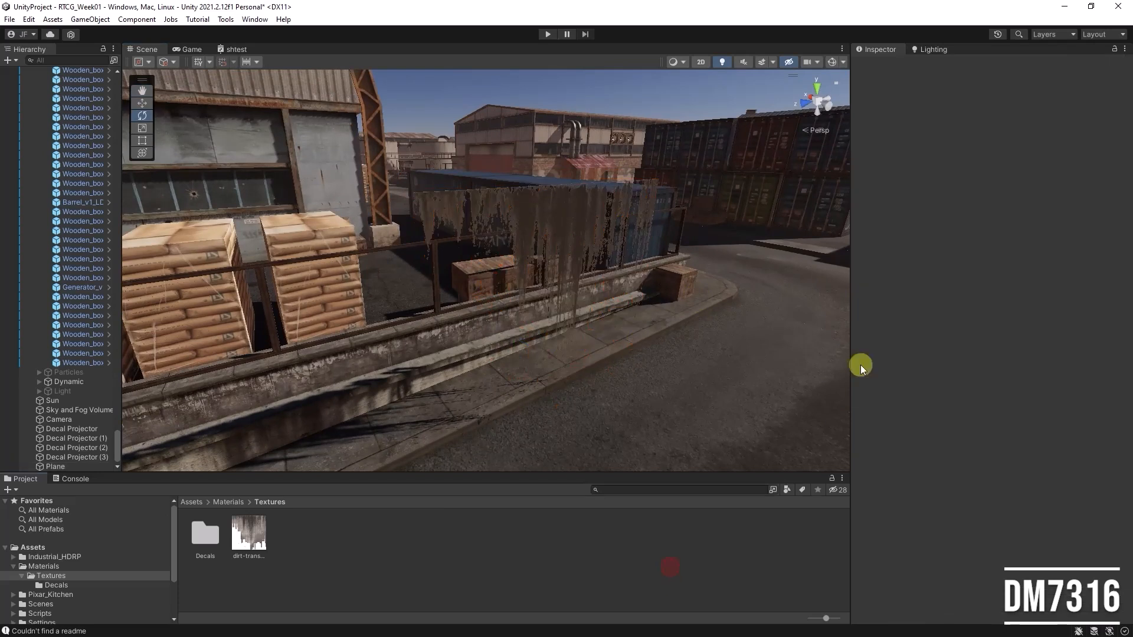
- Review the Surface Type options of Mat_glass, keeping Transparent, and examine the plane from the other side
click(569, 196)
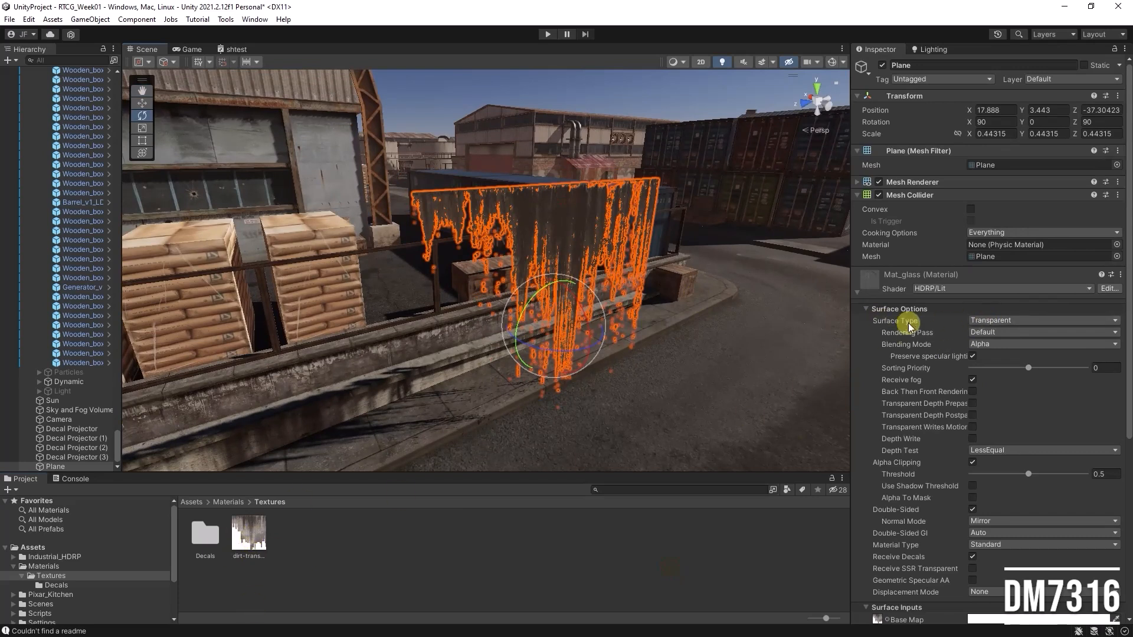
click(1014, 322)
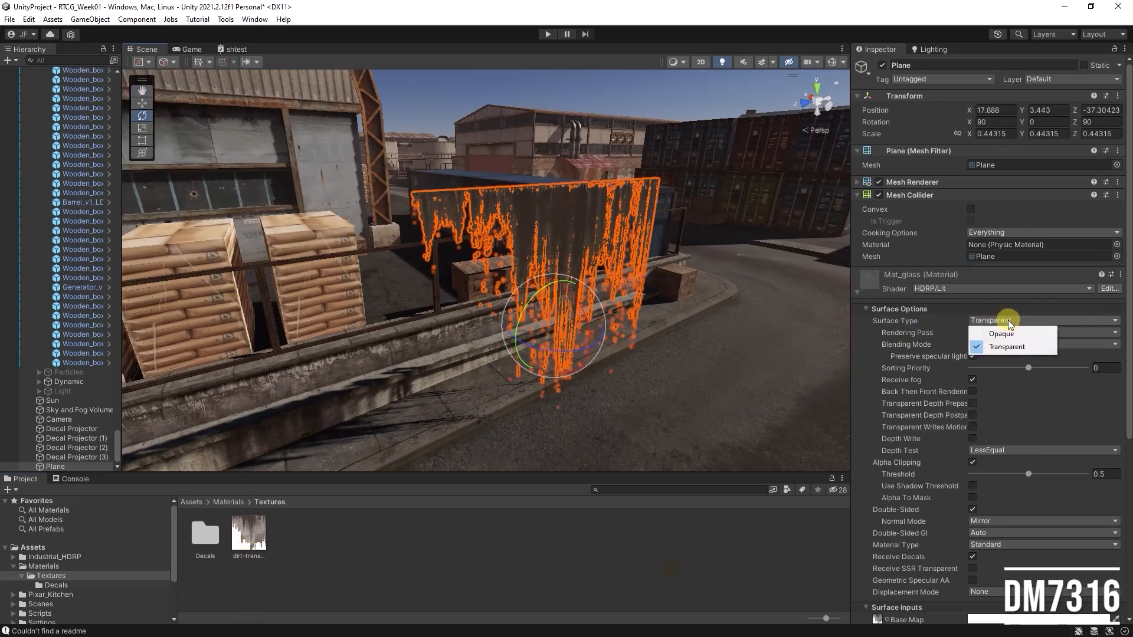
click(1013, 347)
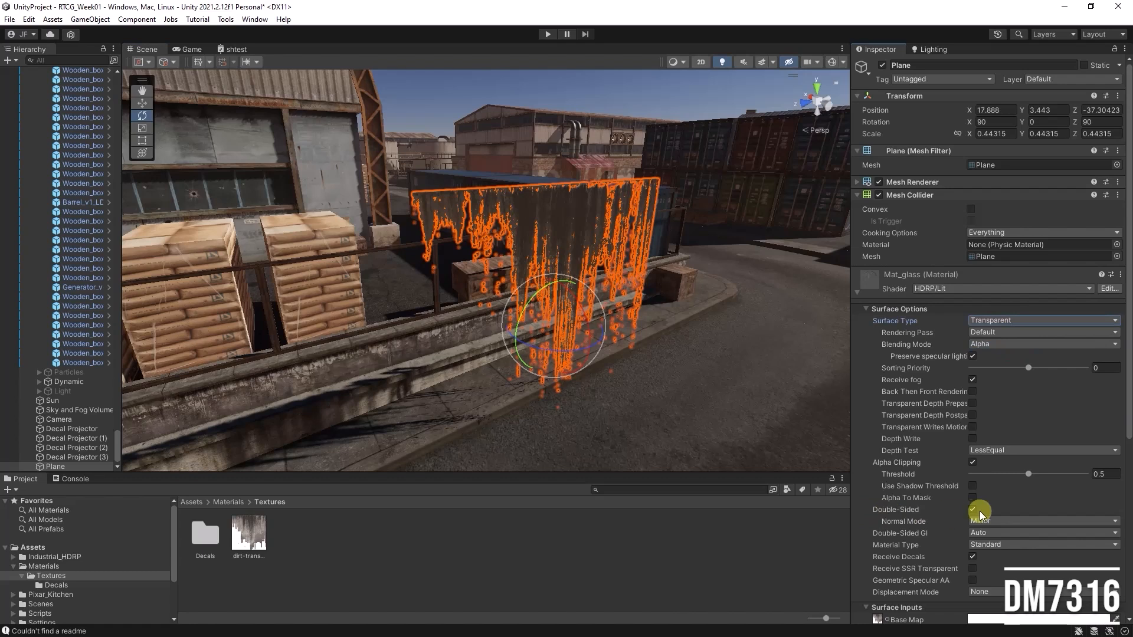
alt+drag(497, 278, 706, 276)
alt+right_drag(706, 276, 481, 261)
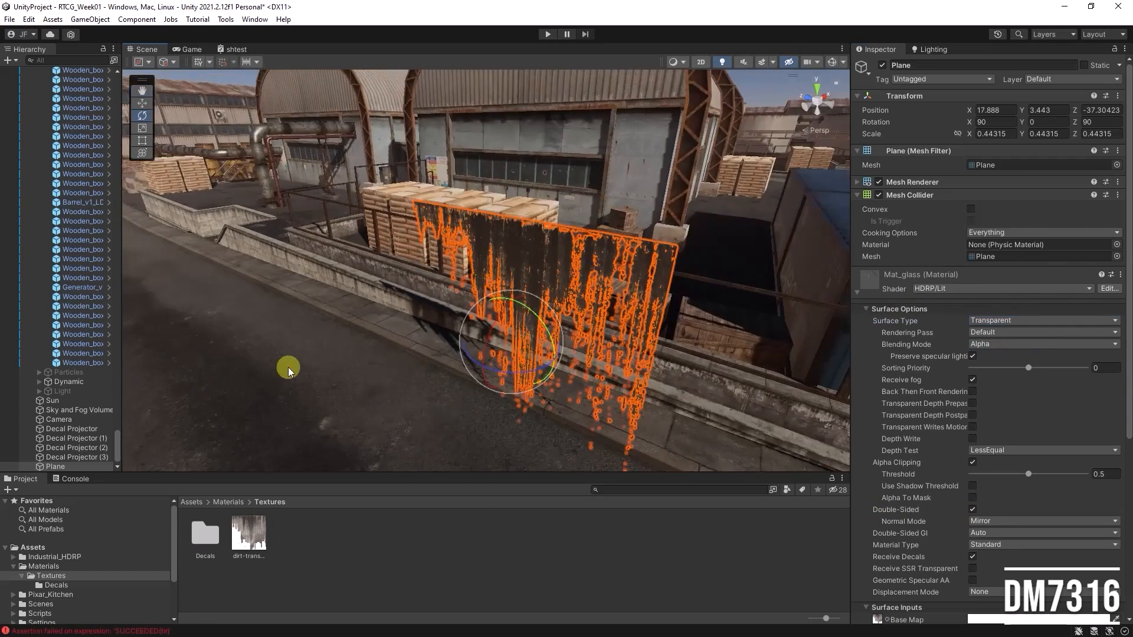
click(288, 367)
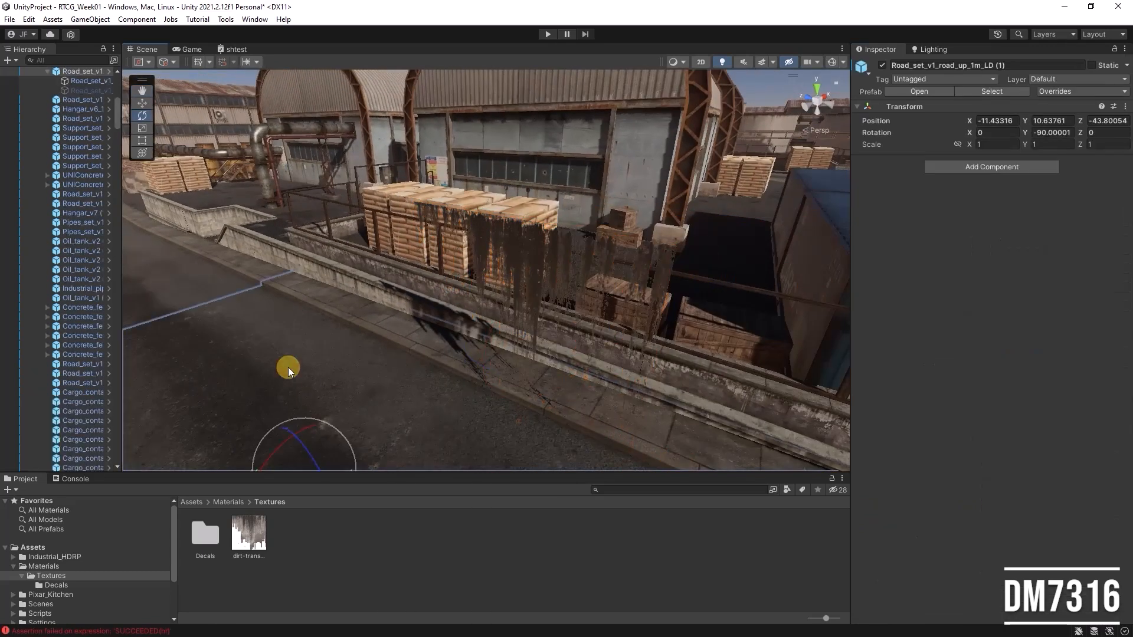
- Show the contents of the Materials folder and close the shtest shader graph
click(50, 567)
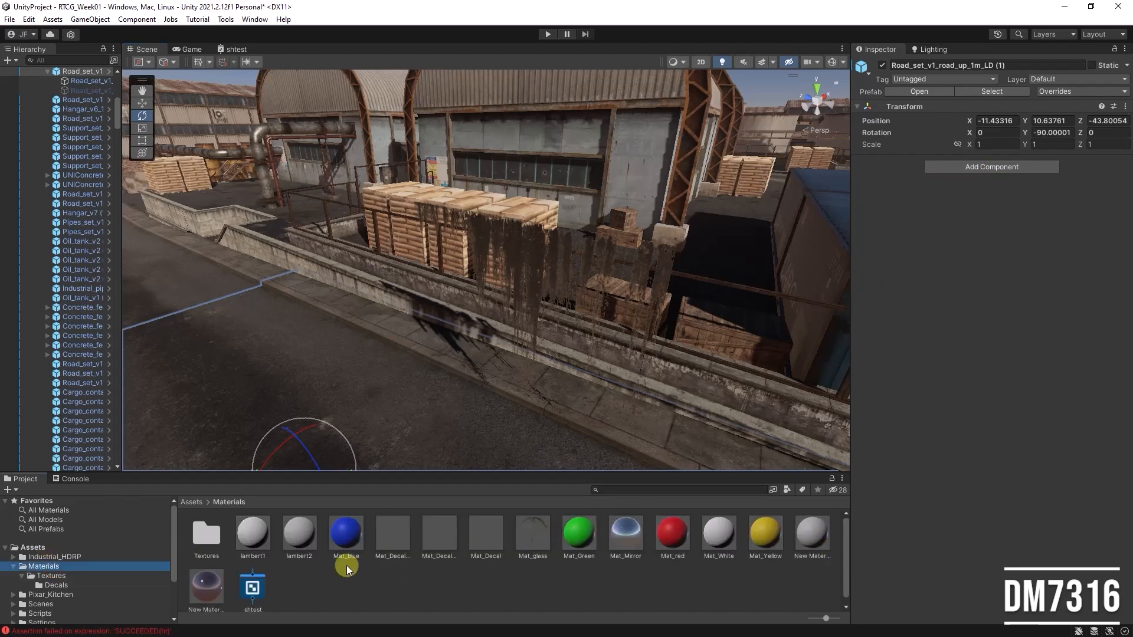
click(503, 242)
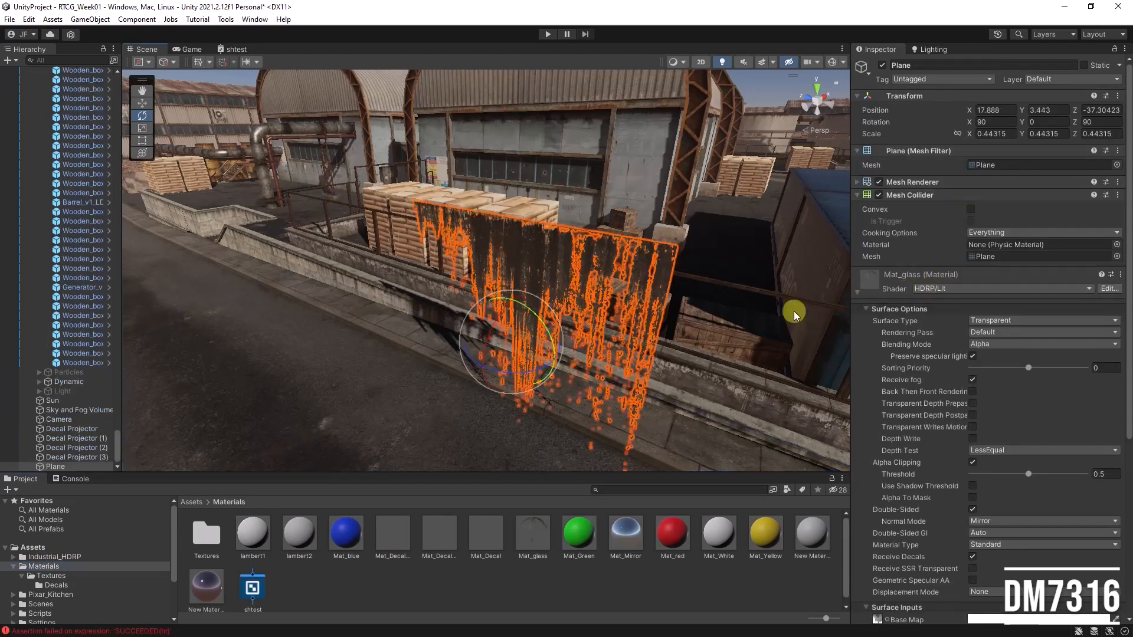
alt+drag(617, 336, 529, 313)
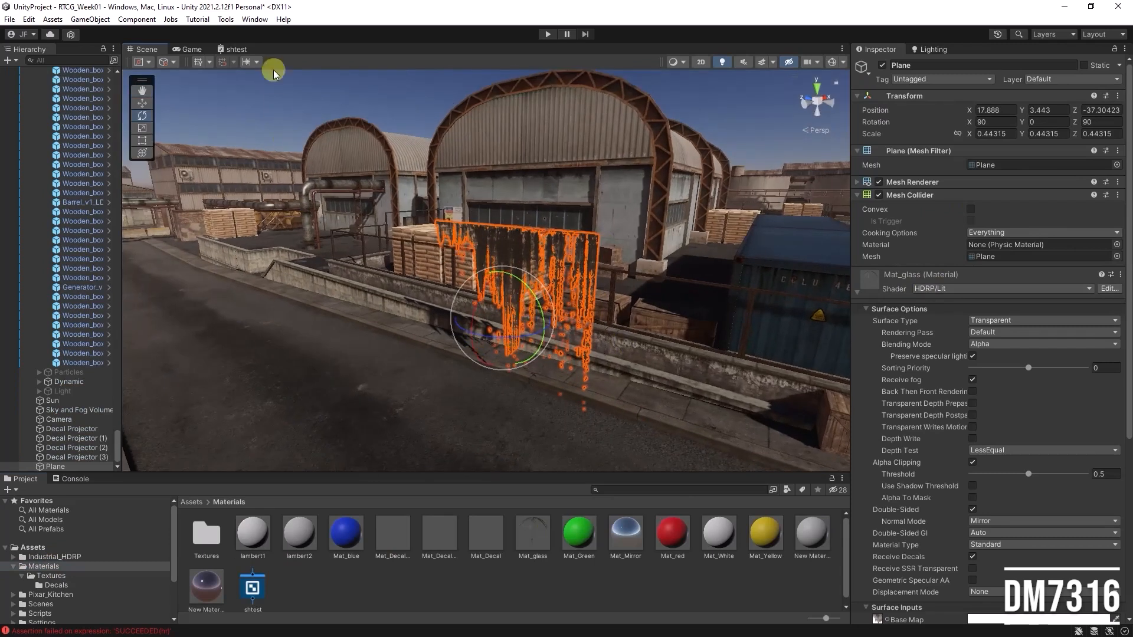
right_click(237, 50)
click(278, 68)
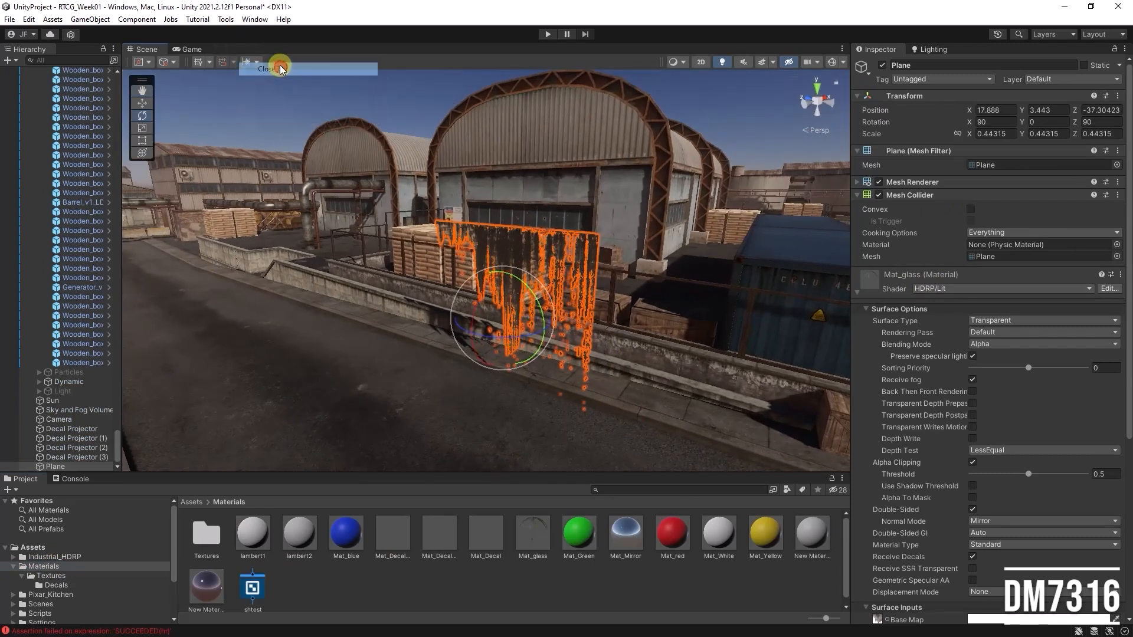
click(44, 556)
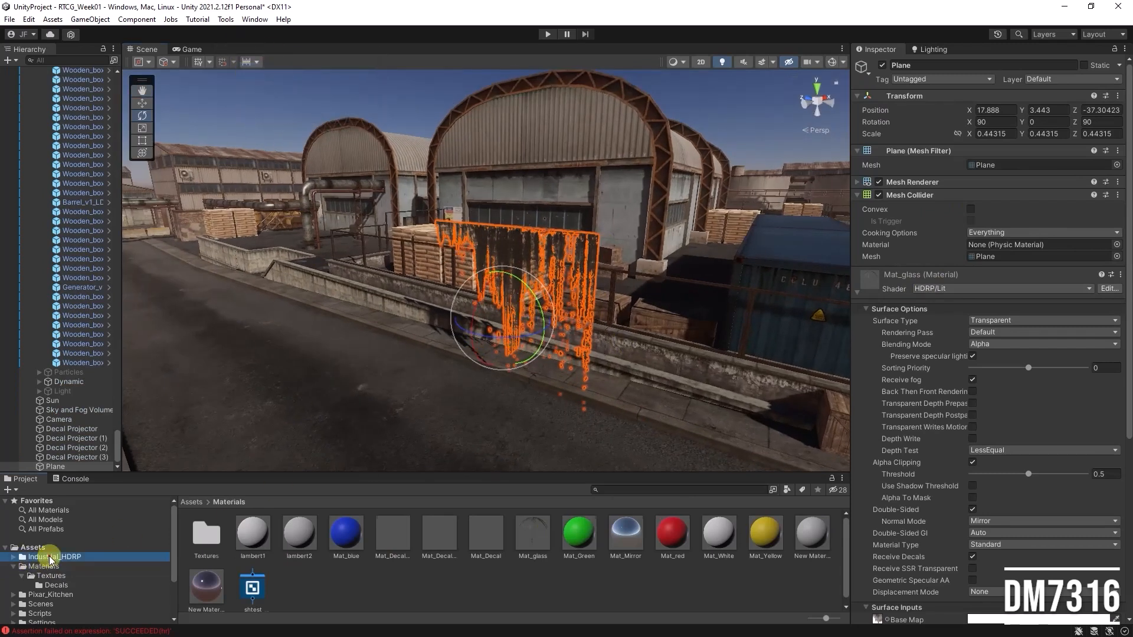
click(45, 566)
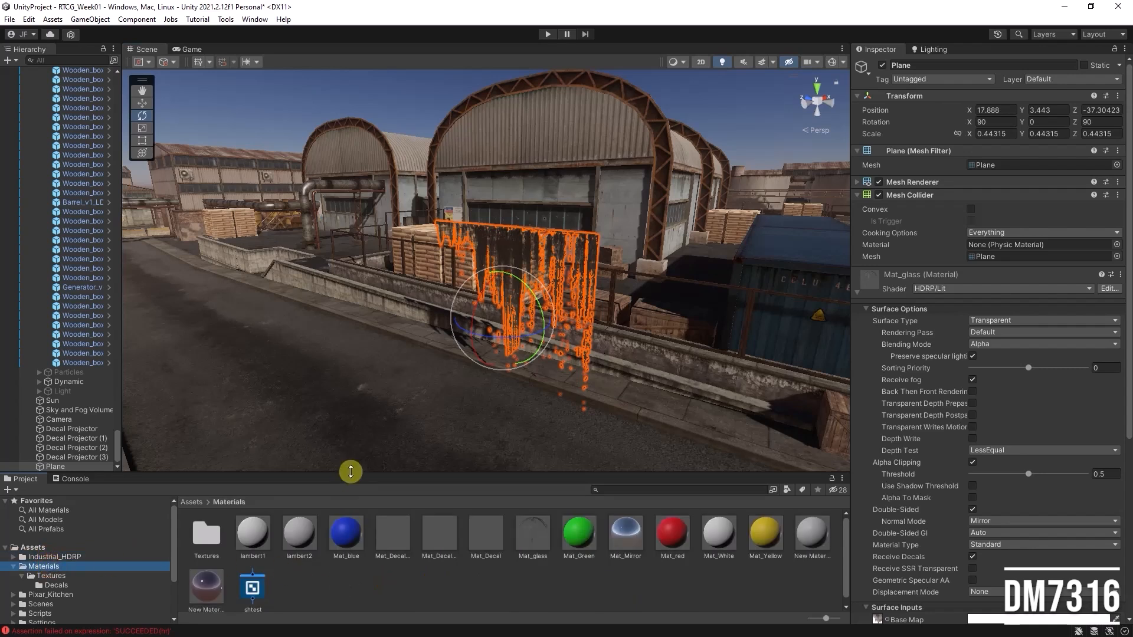
- Create an HDRP Lit Shader Graph named Sh_glass in the Materials folder
drag(352, 473, 360, 422)
right_click(386, 545)
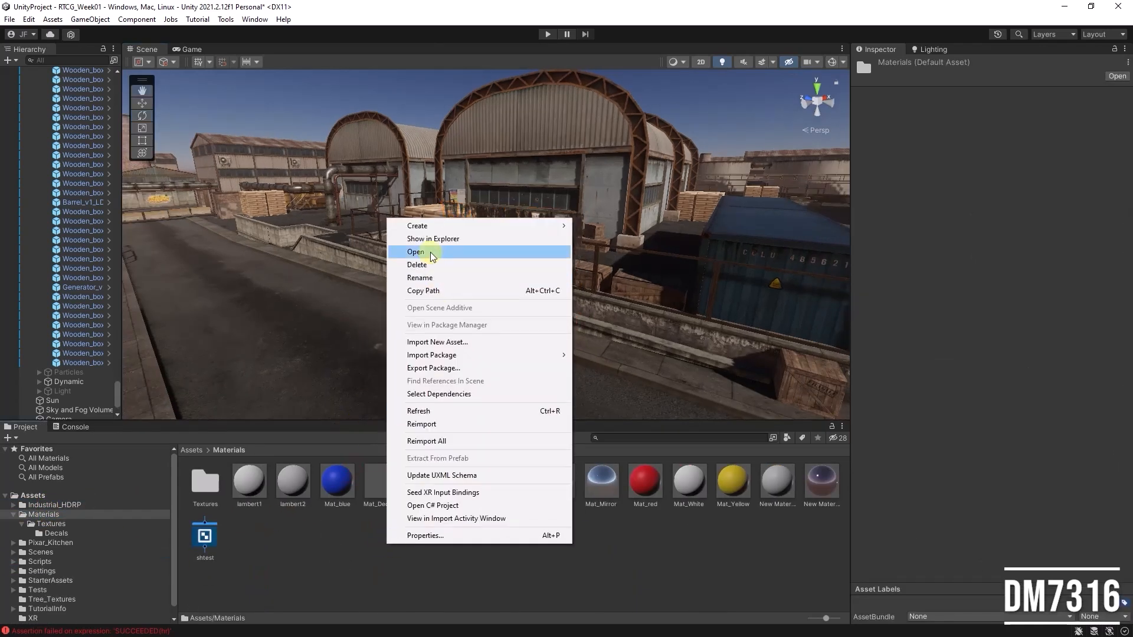
mouse_move(435, 226)
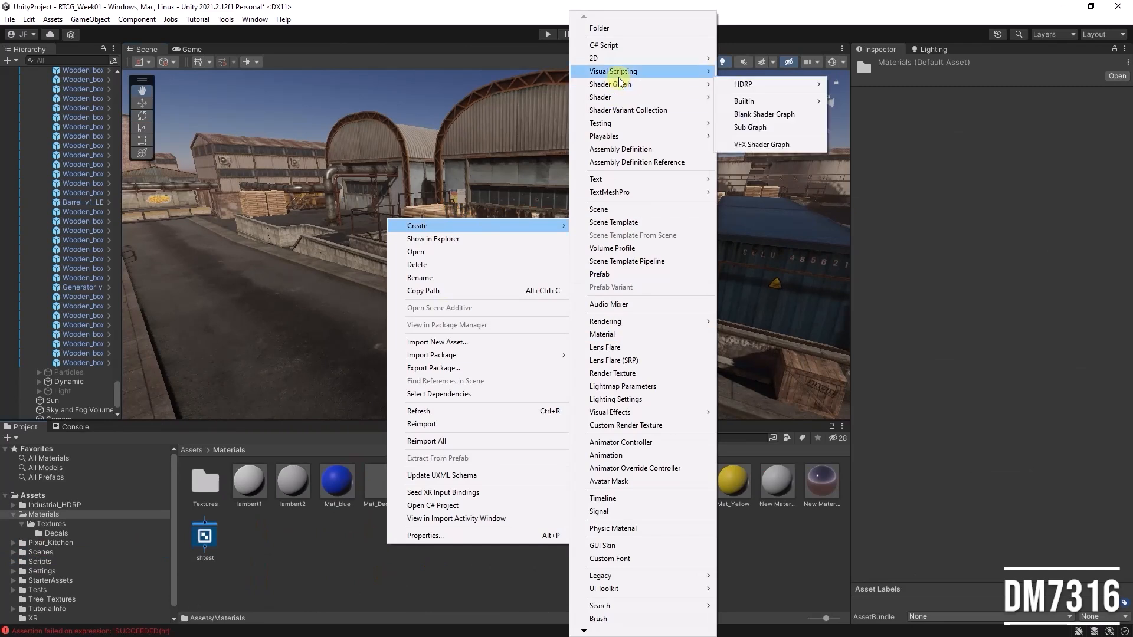
mouse_move(704, 88)
mouse_move(764, 86)
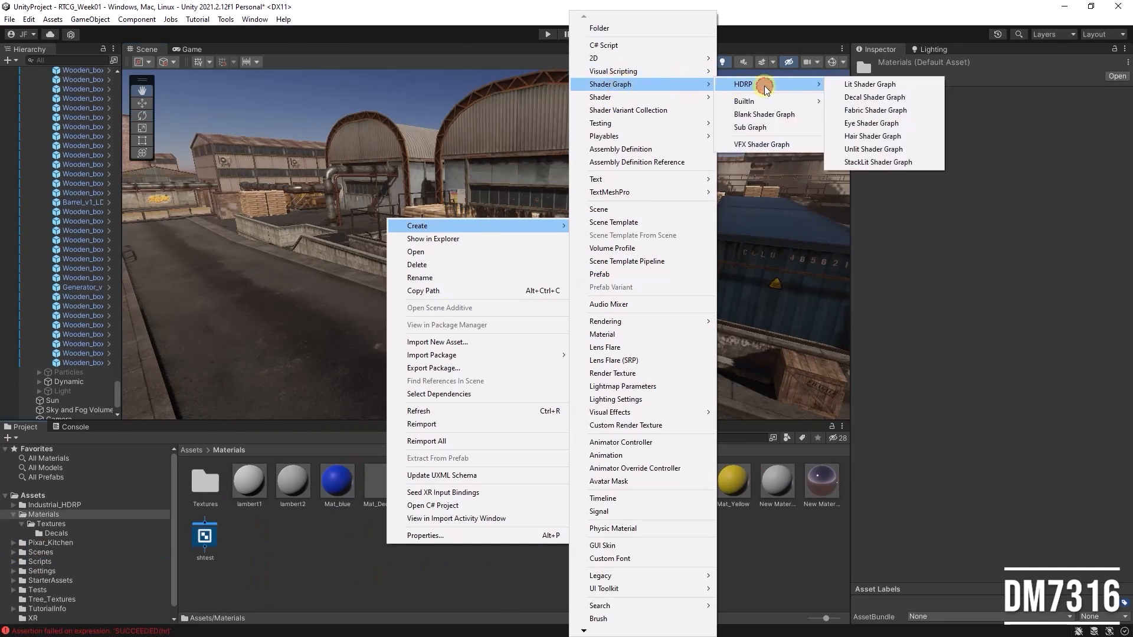
click(892, 89)
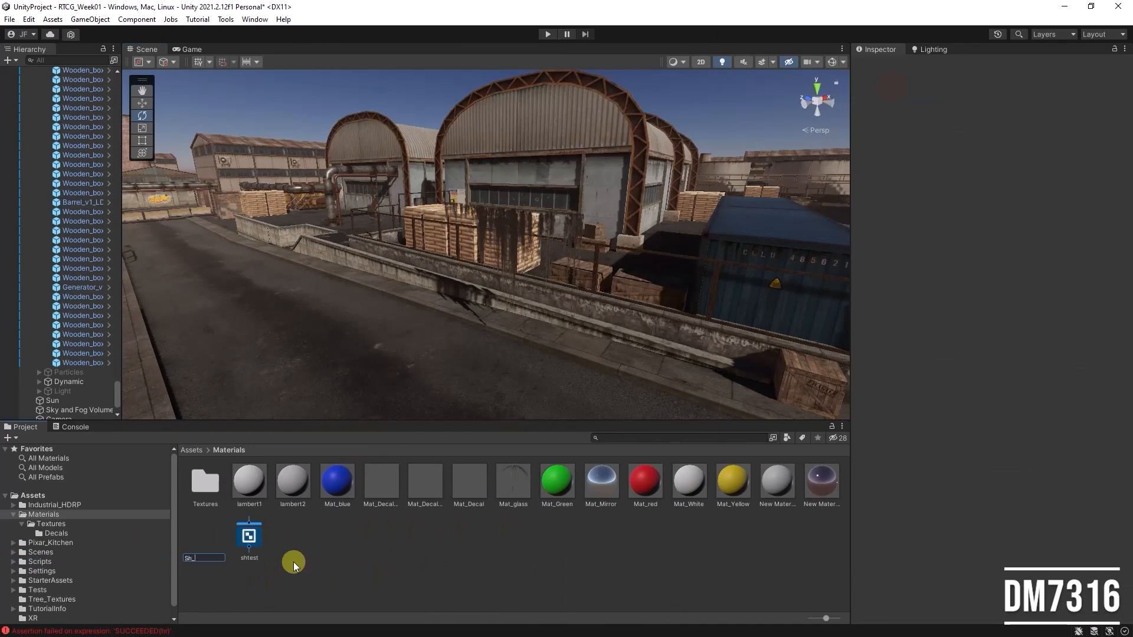
key(Return)
- Create a material based on the Sh_glass shader and name it Mat_glass2
right_click(206, 538)
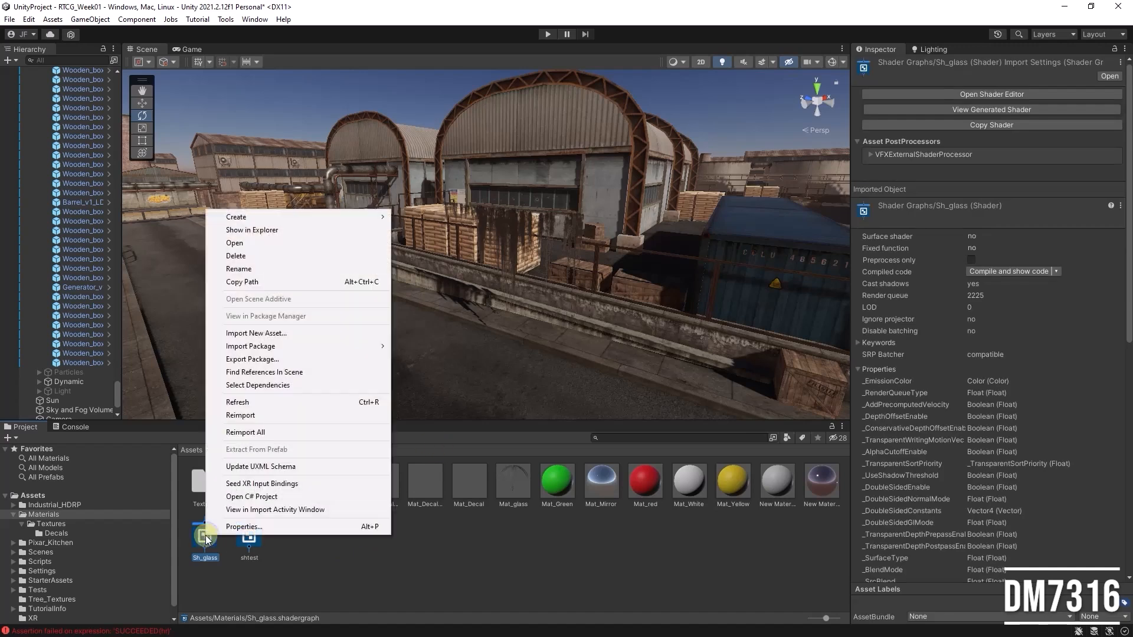
mouse_move(339, 220)
click(456, 337)
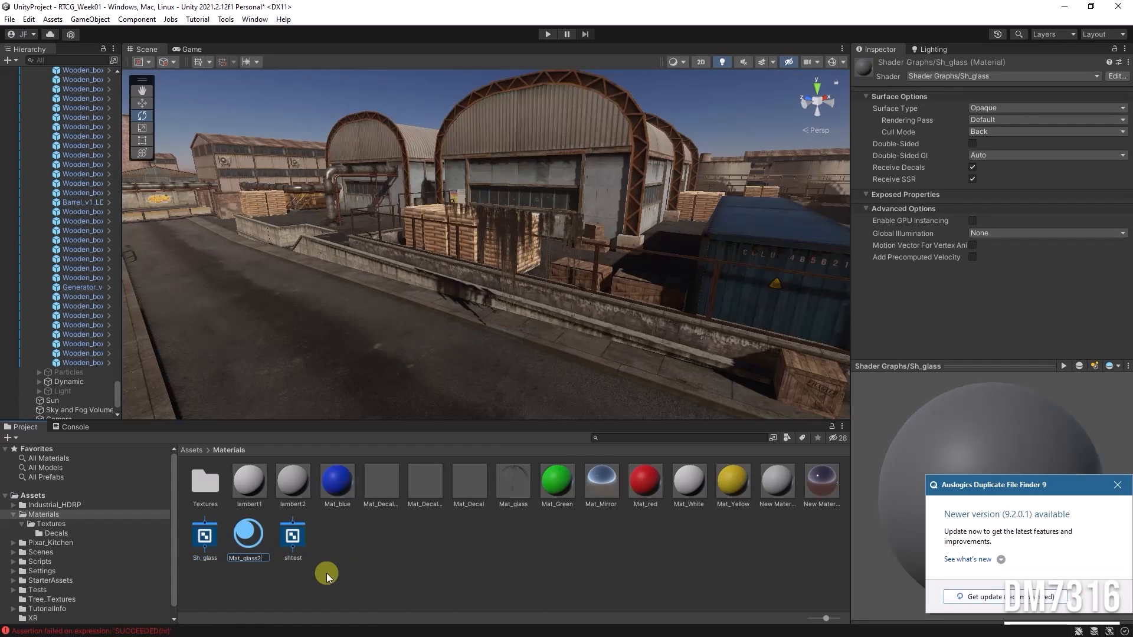
key(Return)
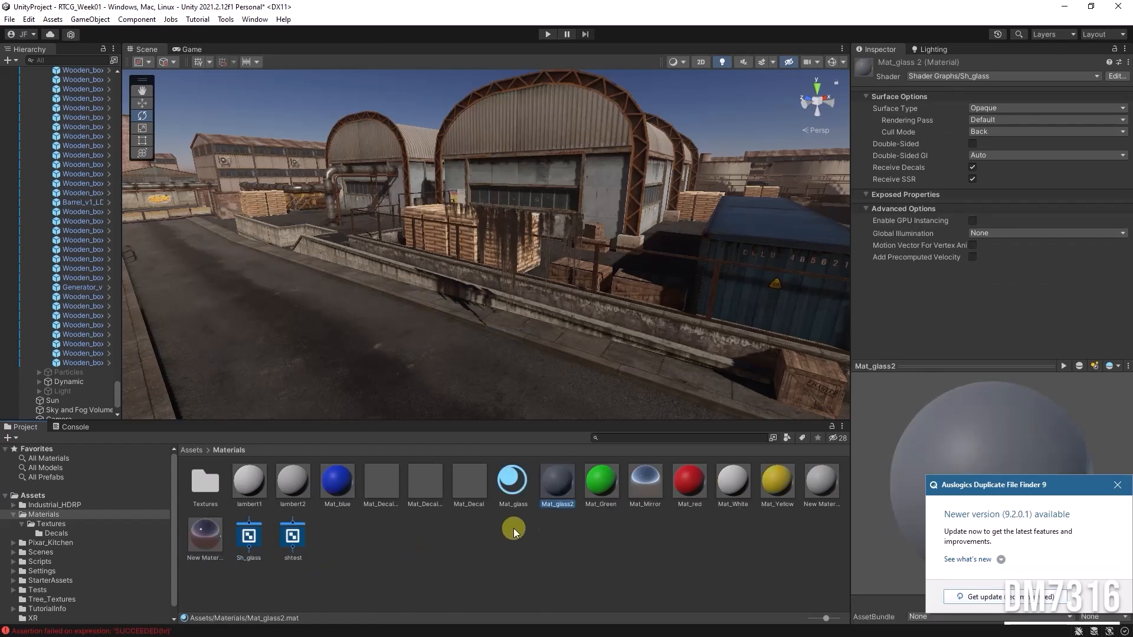
- Apply the Mat_glass2 material to the upright plane and select the plane to check it
drag(558, 487, 505, 236)
click(517, 273)
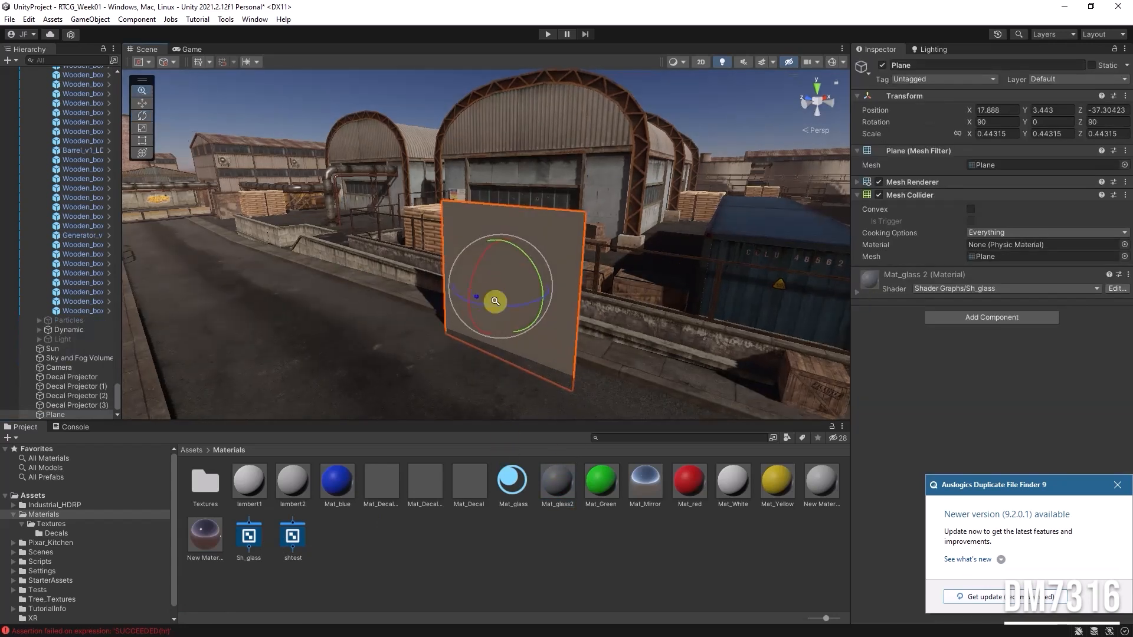
alt+drag(496, 301, 559, 303)
scroll(579, 308, up, 2)
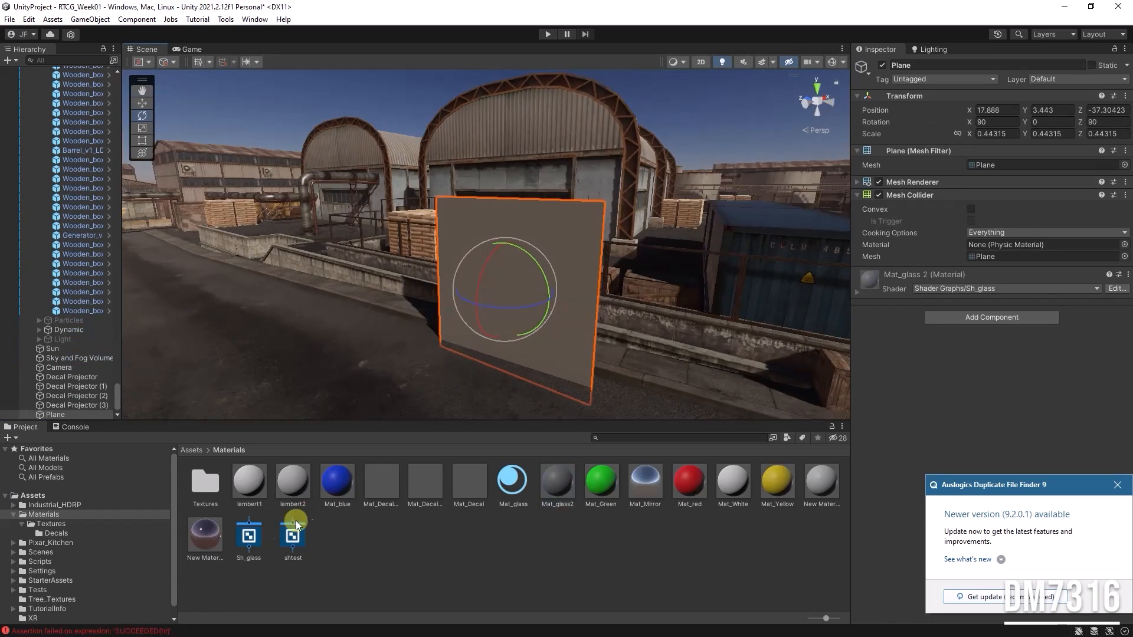
- Open the Sh_glass shader graph and rearrange the Graph Inspector and Main Preview so they clear the node blocks
double_click(249, 536)
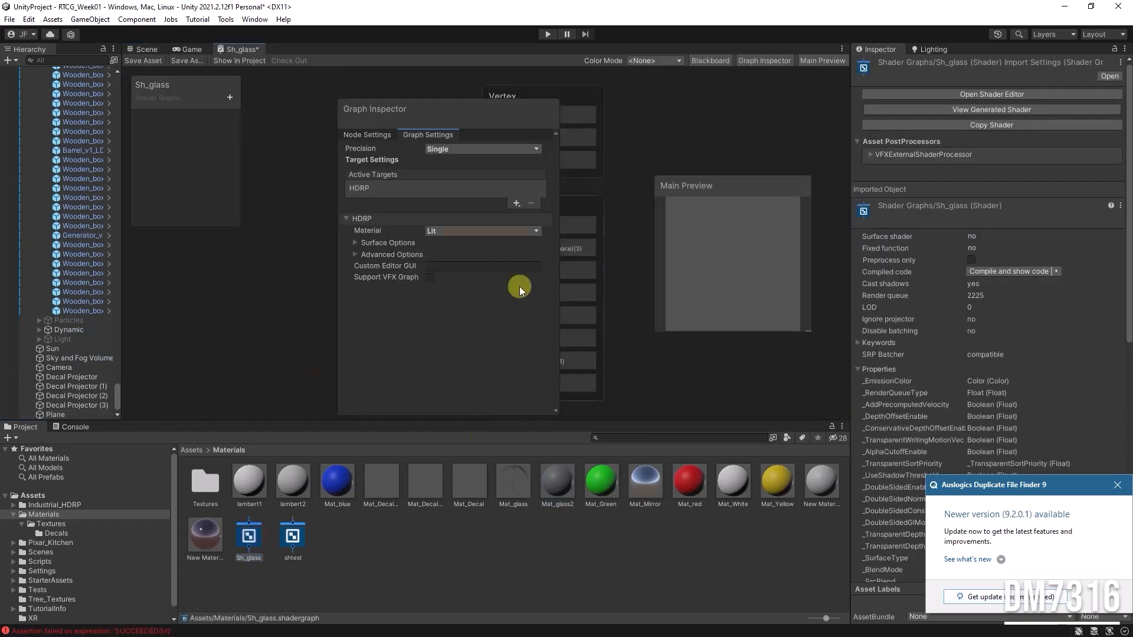
drag(479, 107, 772, 88)
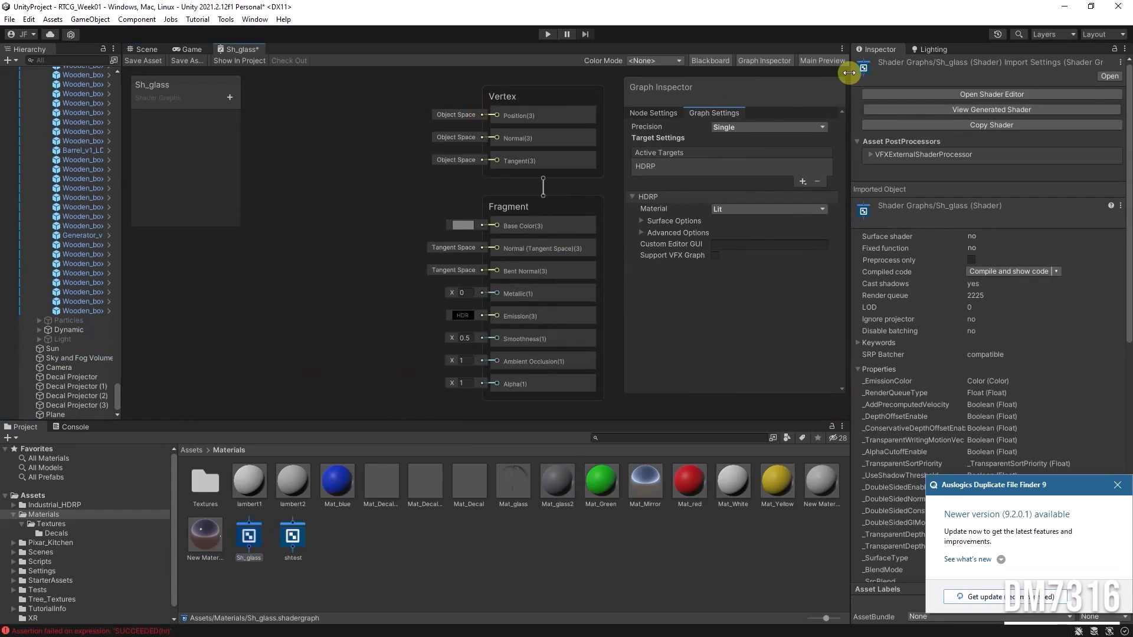
drag(861, 72, 910, 73)
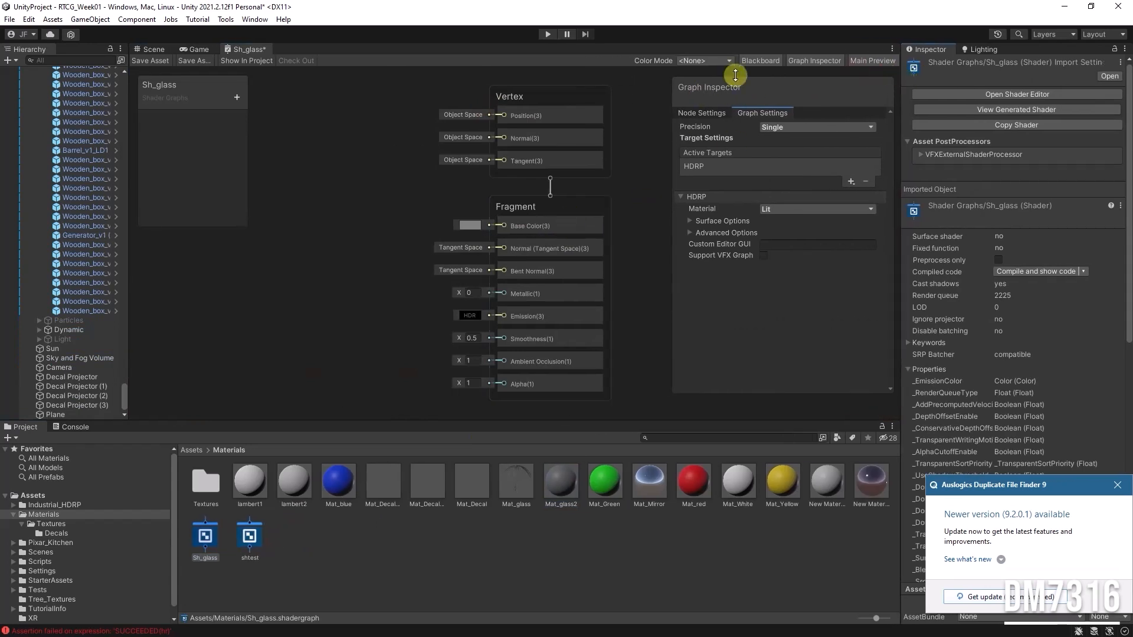
drag(890, 392, 826, 157)
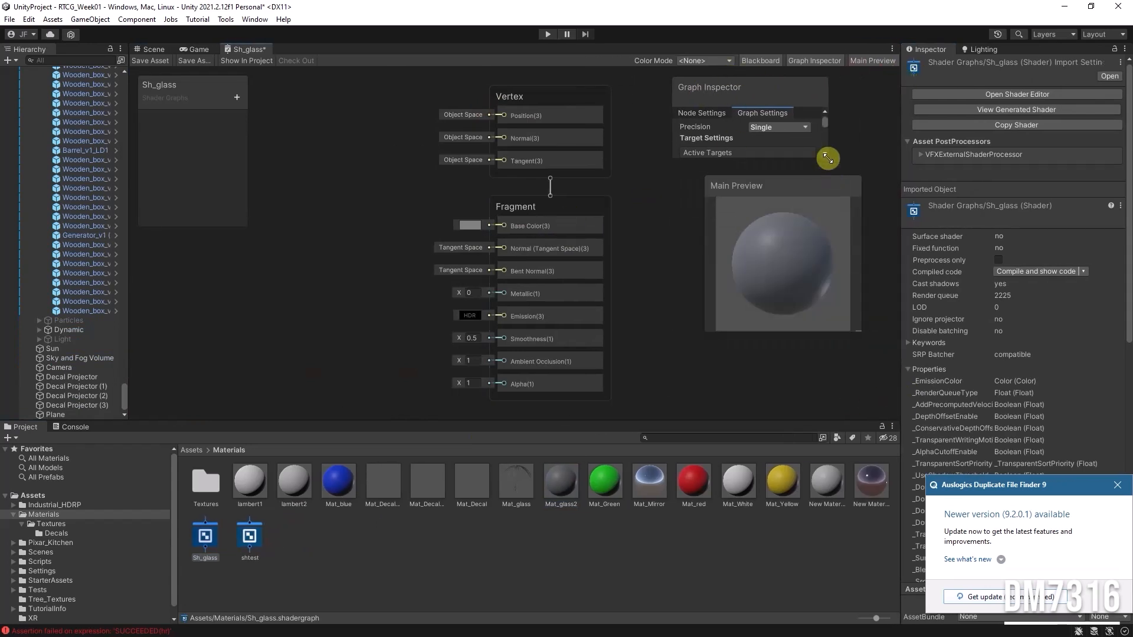
drag(787, 190, 869, 398)
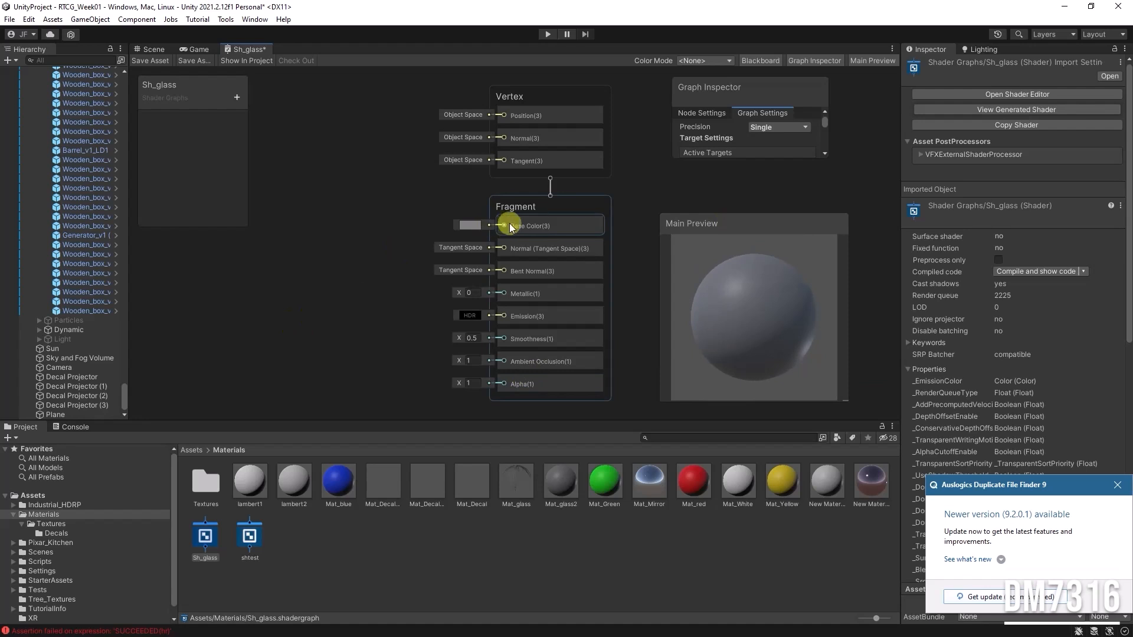
- Add the dirt texture from the Textures folder as a Sample Texture 2D node and connect its RGBA output to Base Color
drag(505, 227, 299, 271)
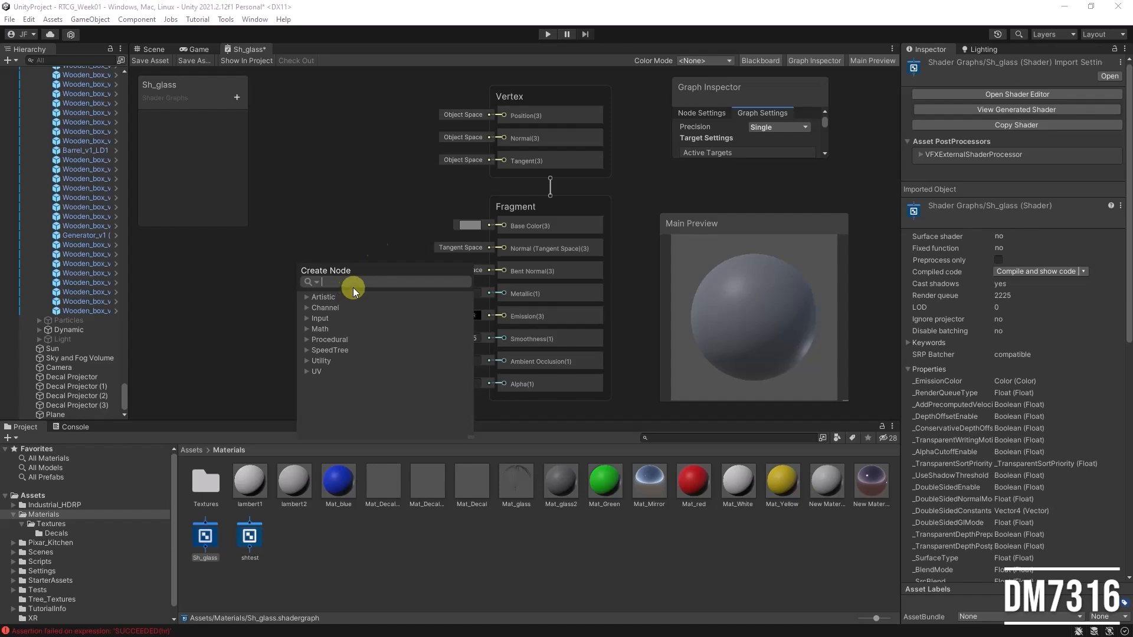
click(350, 217)
double_click(203, 494)
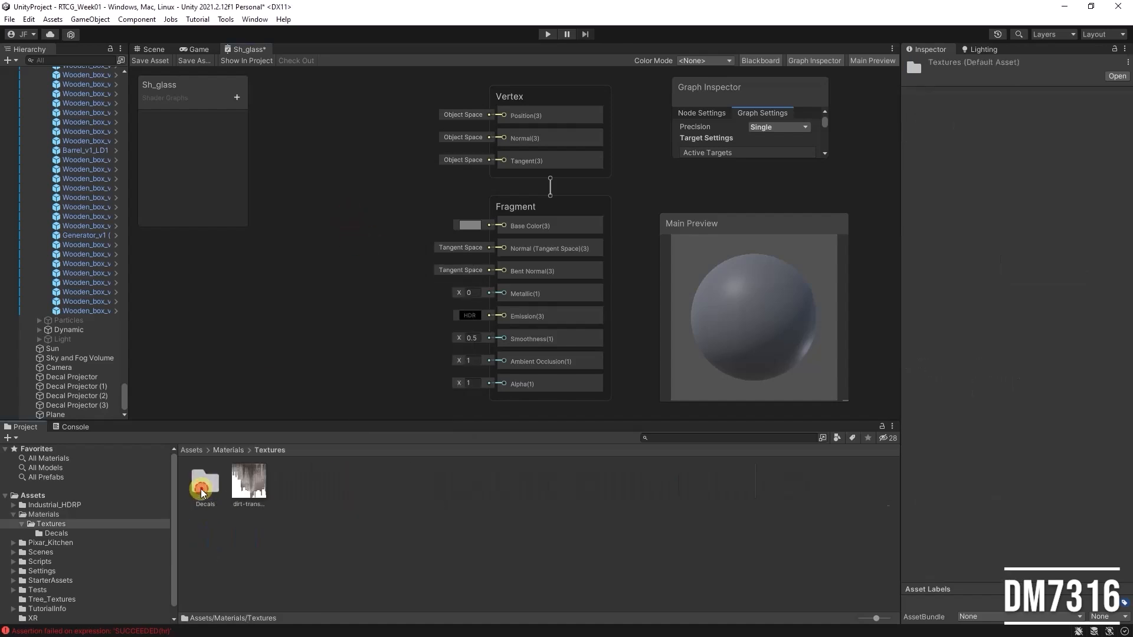
drag(263, 377, 271, 319)
drag(346, 324, 503, 226)
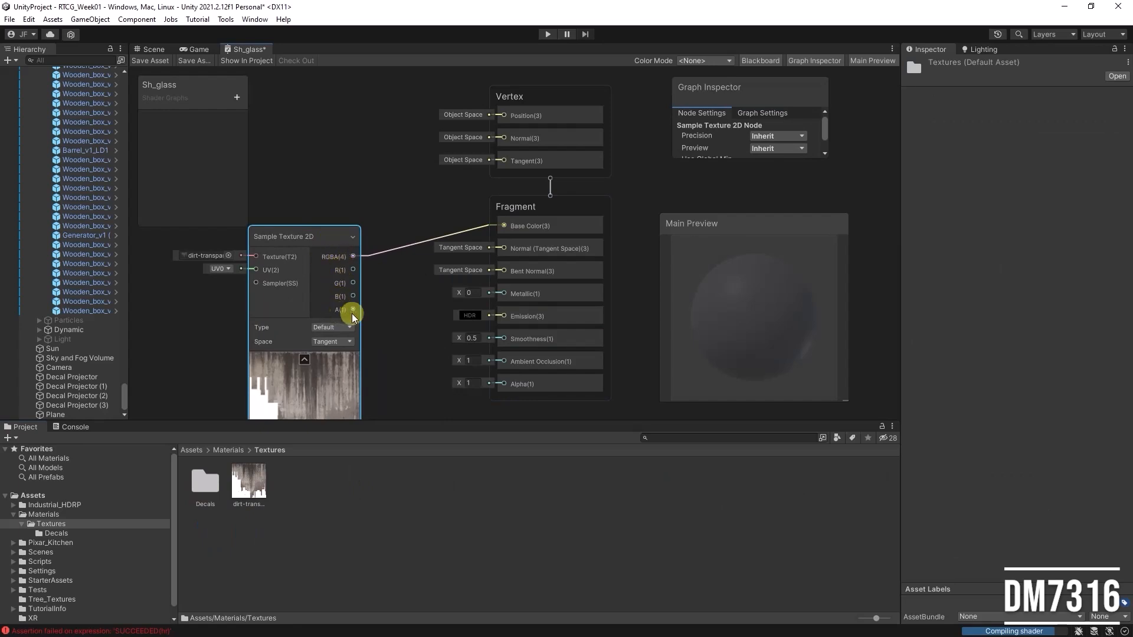
- Connect the dirt texture's A output to the Fragment Alpha input, save the shader asset and inspect the preview sphere
drag(353, 310, 507, 323)
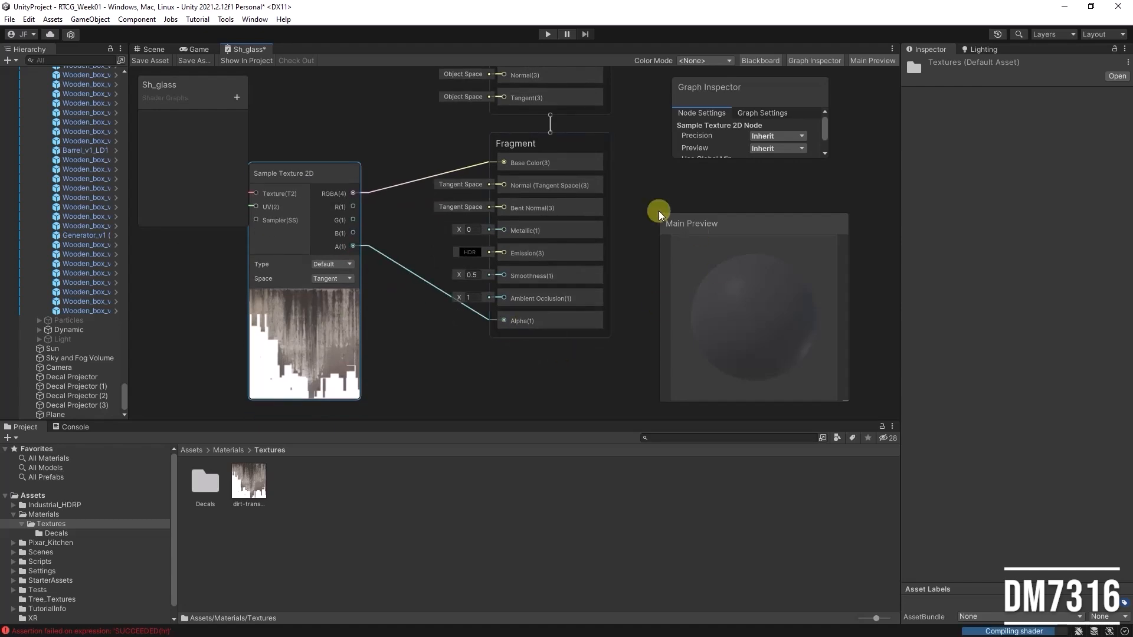
click(151, 61)
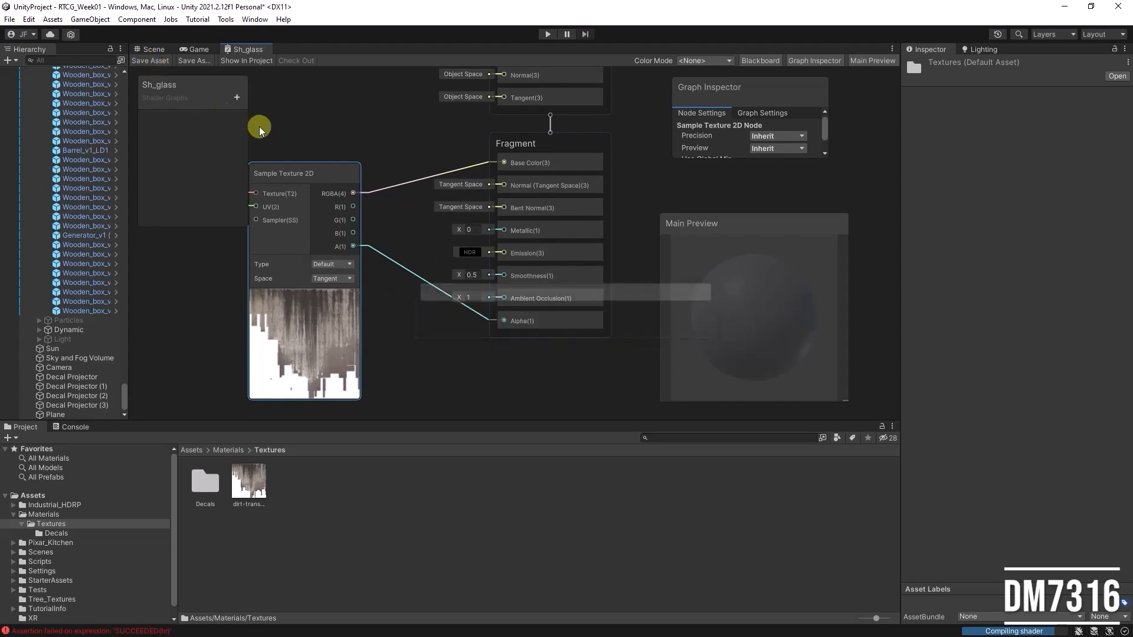
mouse_move(795, 293)
mouse_down()
mouse_move(719, 336)
mouse_move(767, 322)
mouse_move(752, 243)
mouse_move(762, 272)
mouse_up()
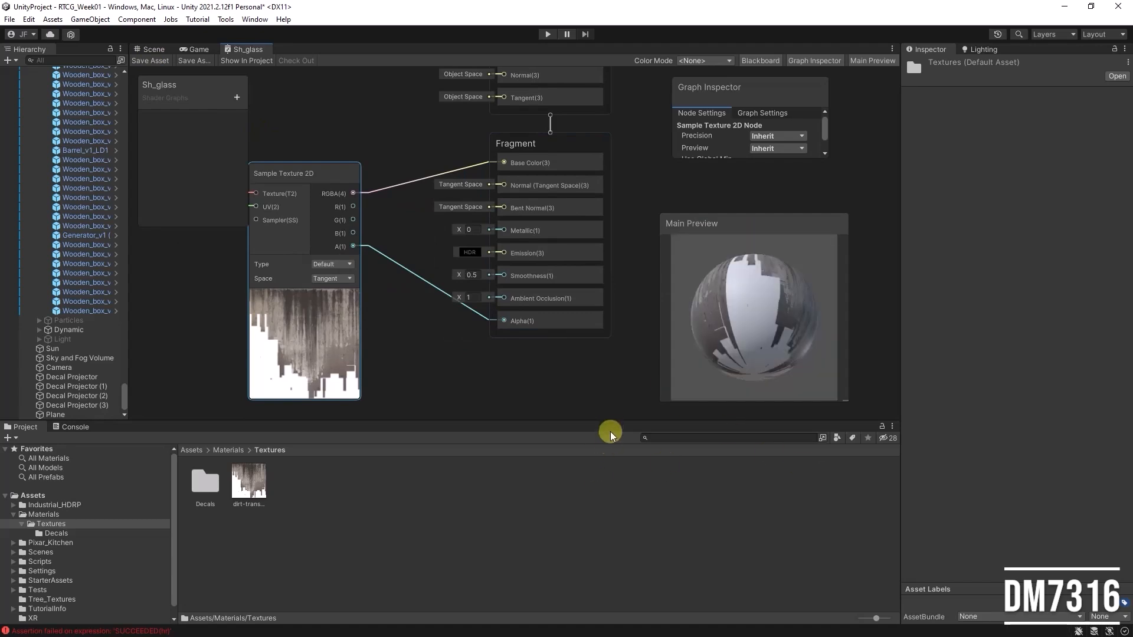
drag(610, 421, 617, 477)
drag(747, 369, 787, 379)
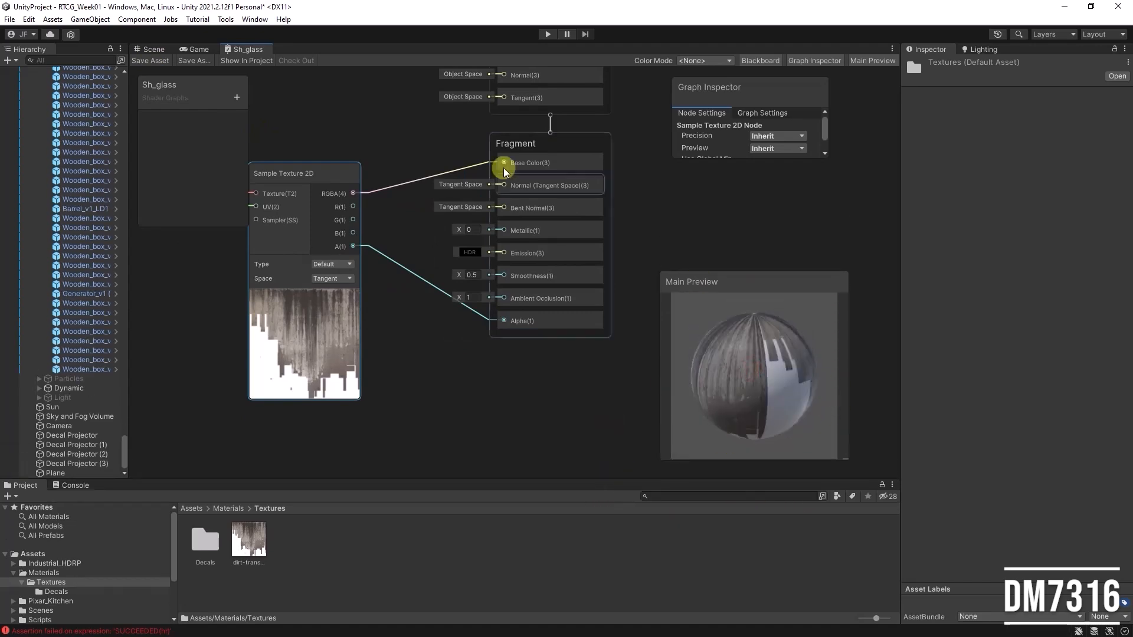
- Set the surface type of the upright plane's Mat_glass2 material to Transparent
click(152, 50)
right_drag(516, 303, 634, 298)
alt+drag(635, 298, 538, 304)
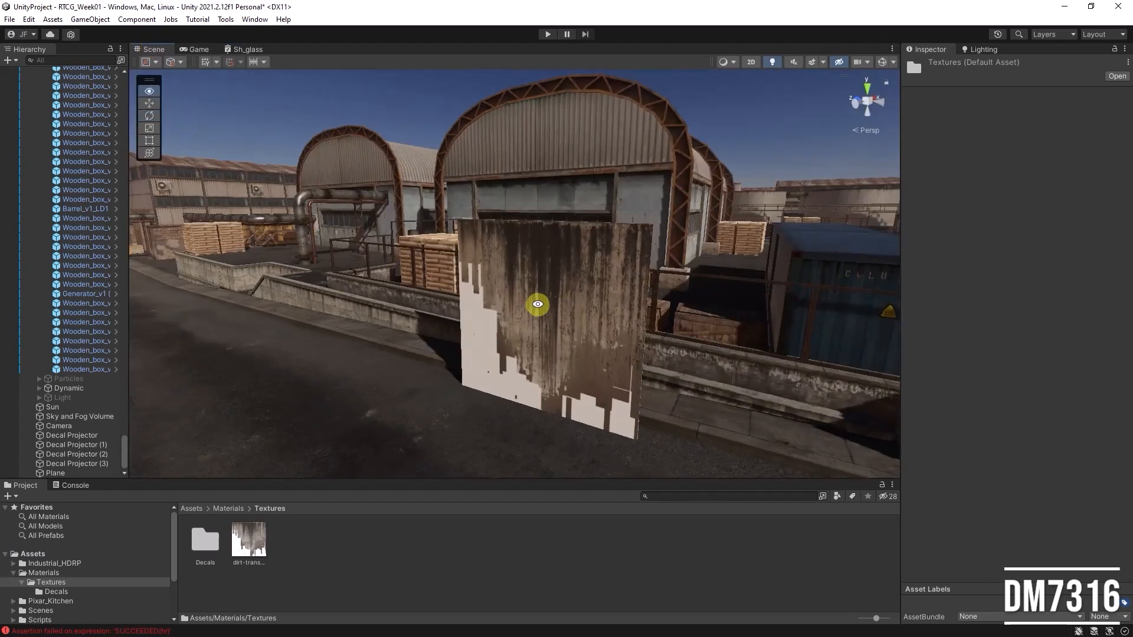
click(554, 294)
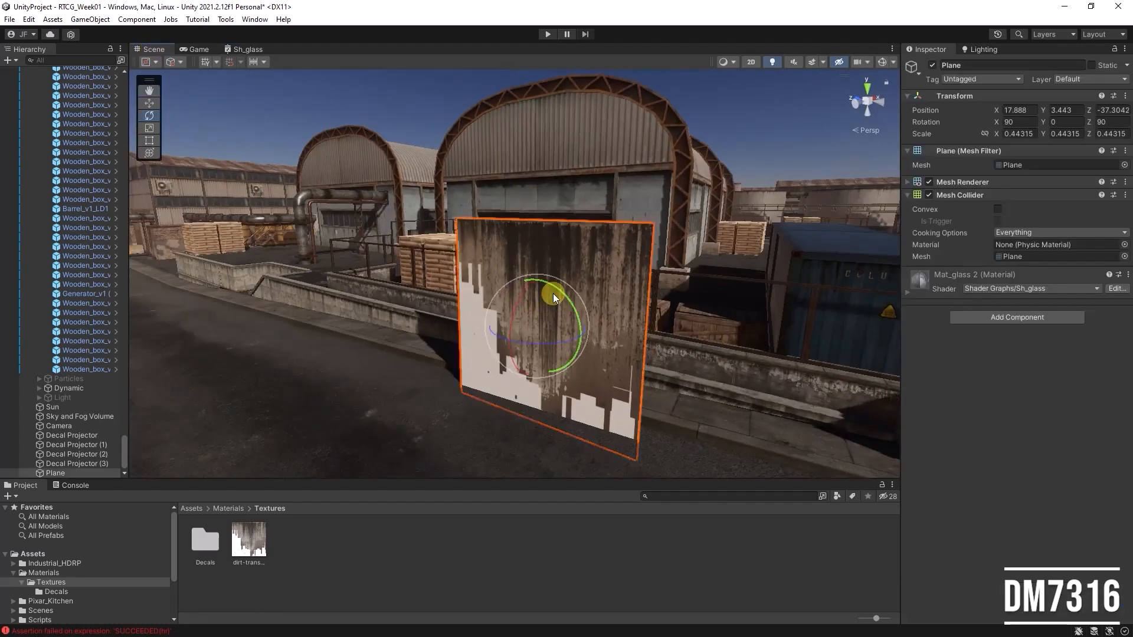
click(909, 293)
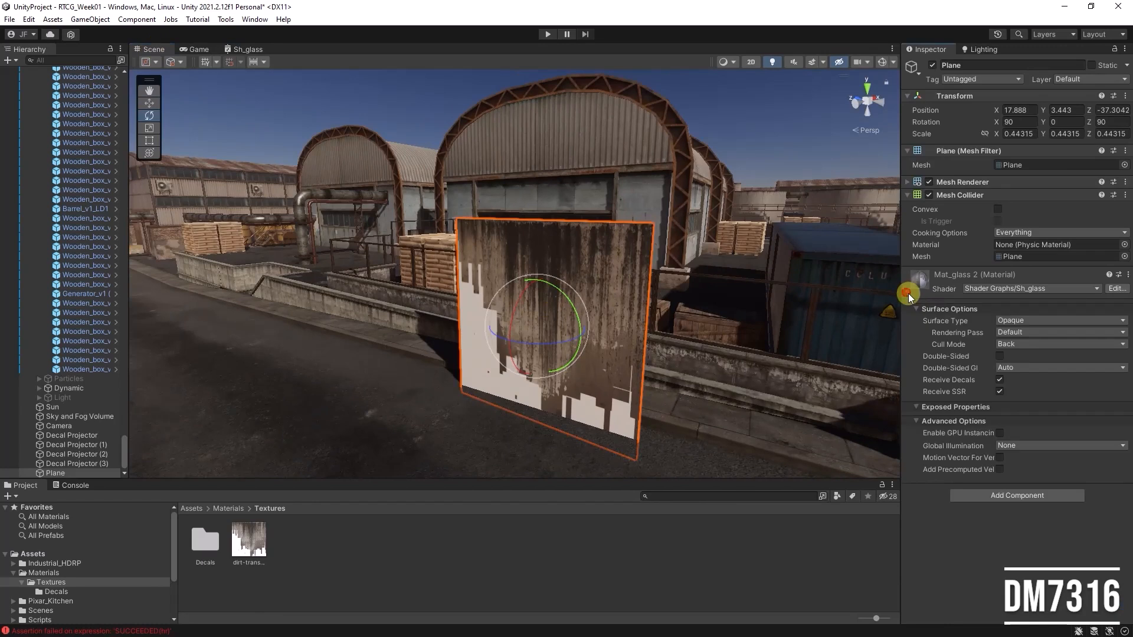
click(1035, 320)
click(1043, 347)
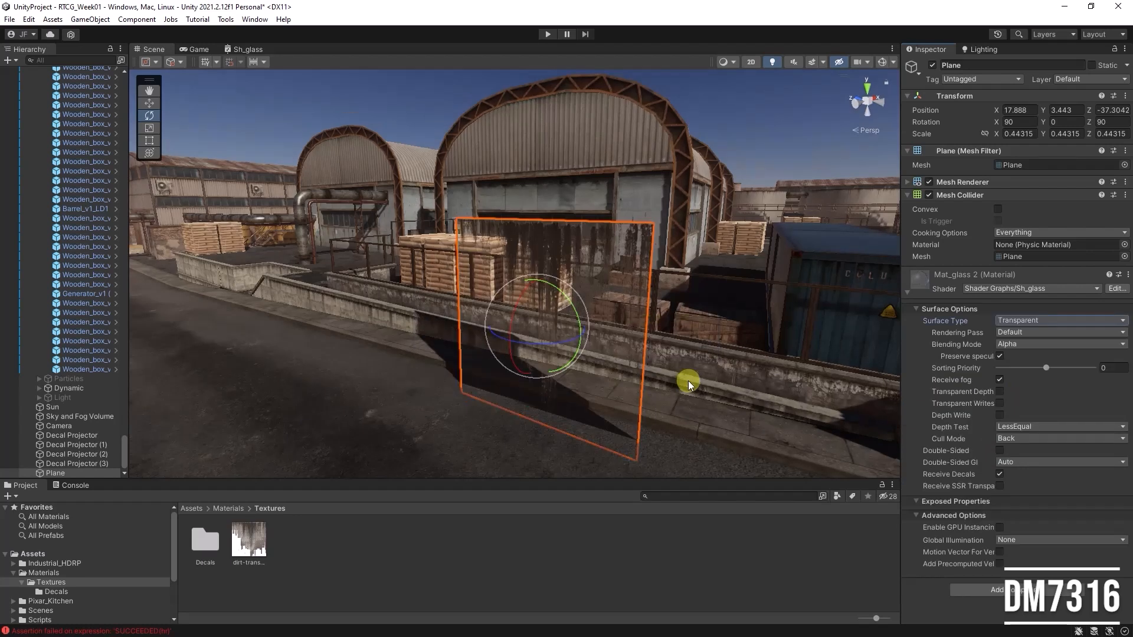
- Check the plane from the side and make its Mat_glass2 material double-sided
right_drag(689, 327, 464, 344)
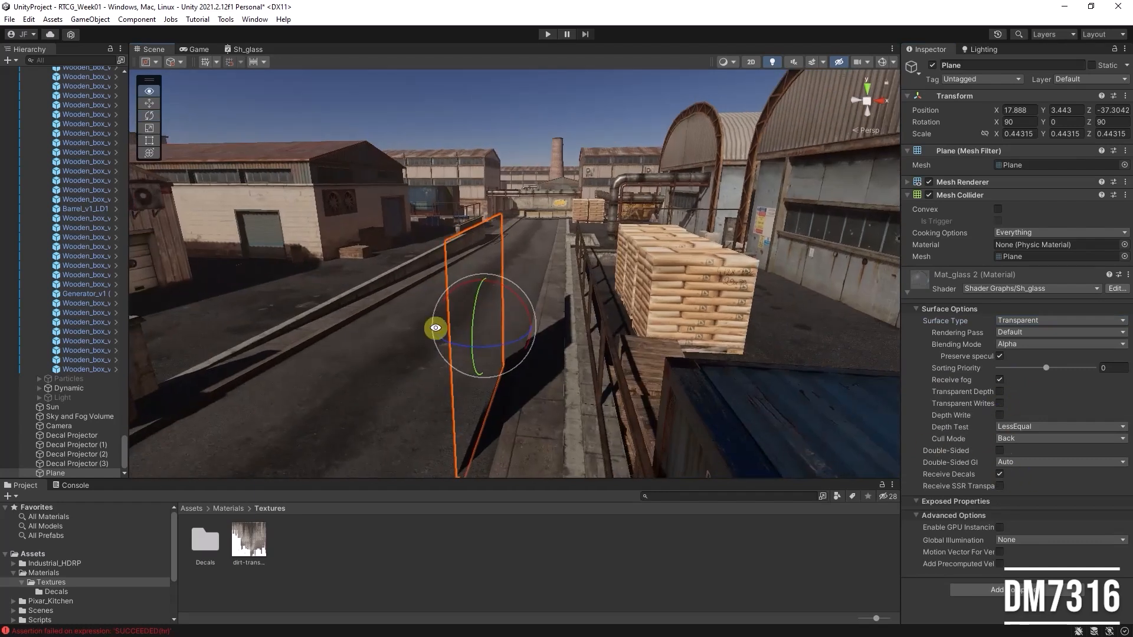
alt+drag(435, 328, 542, 326)
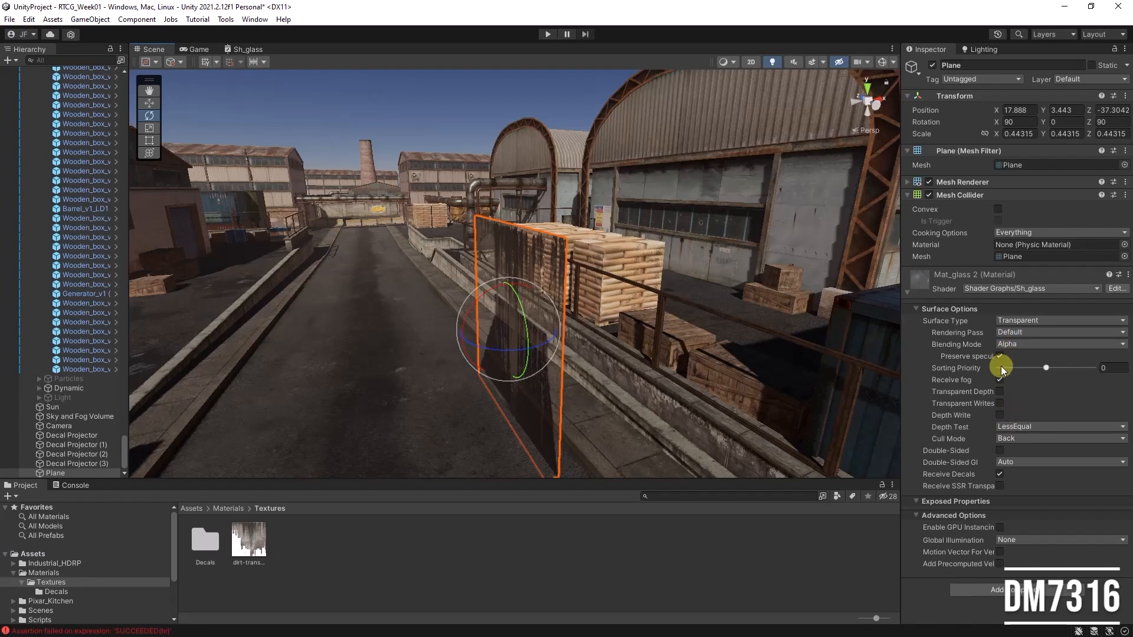
click(1000, 451)
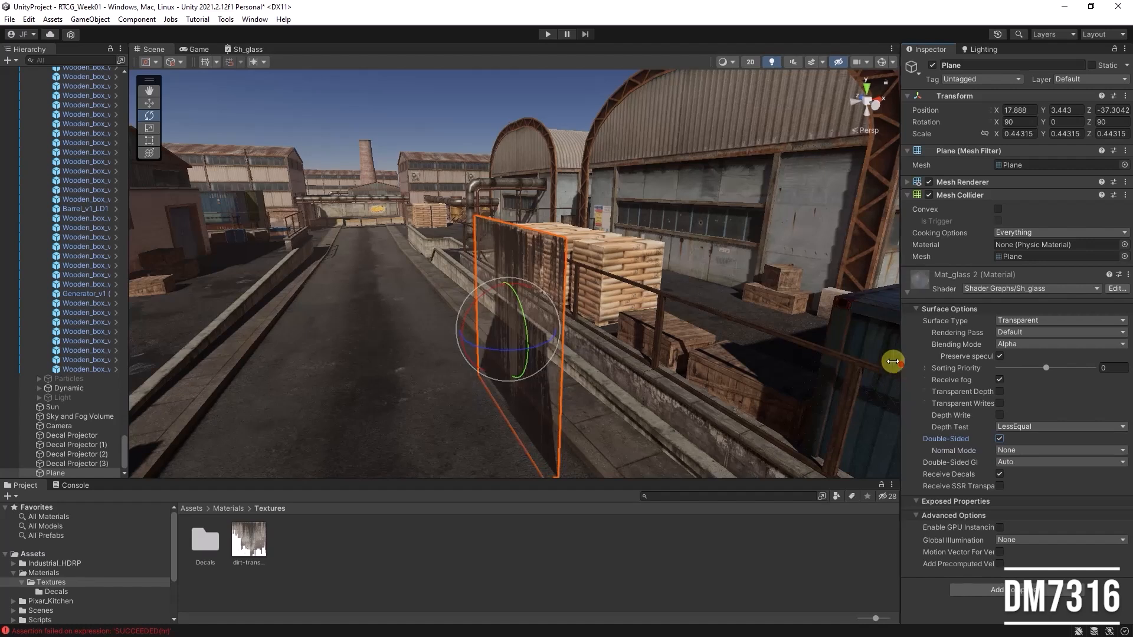
drag(900, 365, 870, 361)
alt+drag(579, 346, 661, 336)
click(884, 500)
click(885, 501)
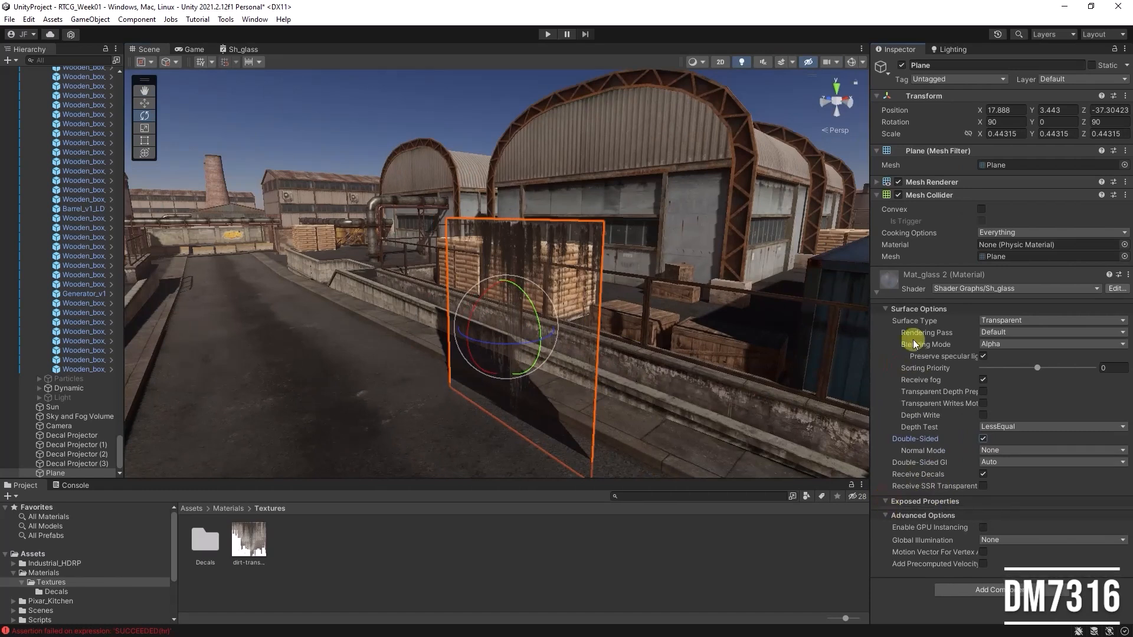
- Return to the Sh_glass graph, enlarge the Graph Inspector and show the graph's HDRP surface options
click(239, 49)
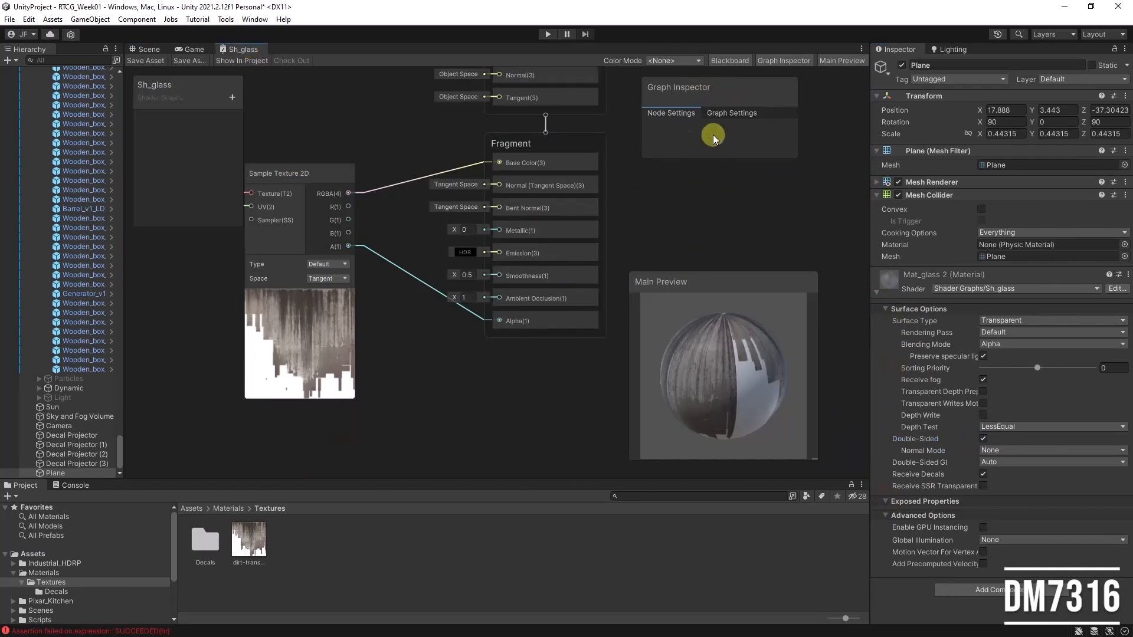
click(738, 114)
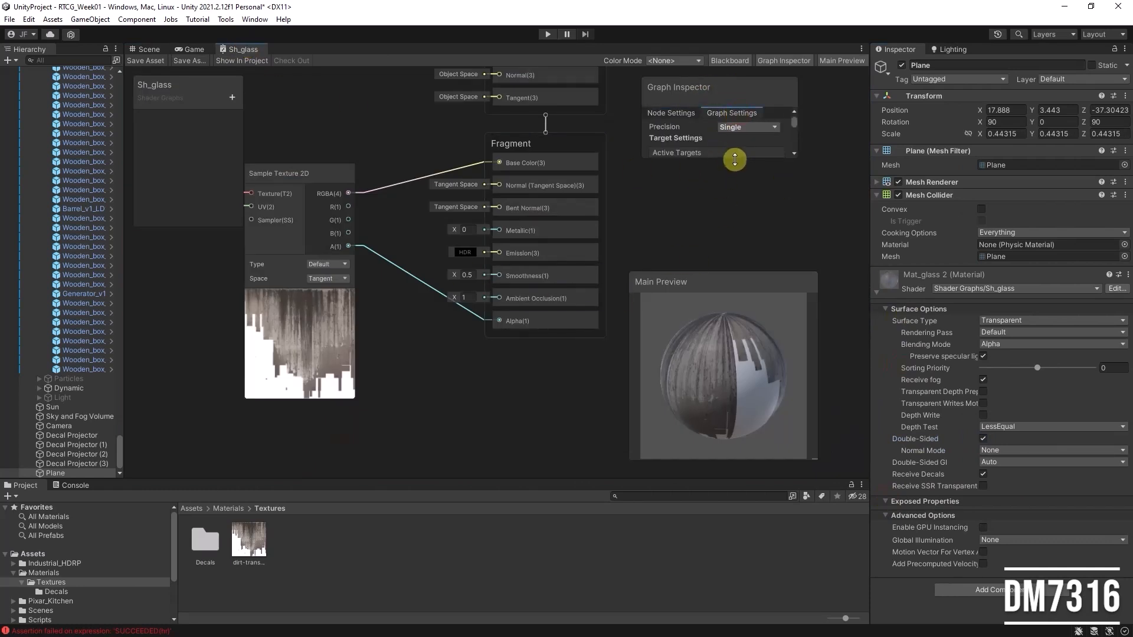
drag(735, 160, 747, 384)
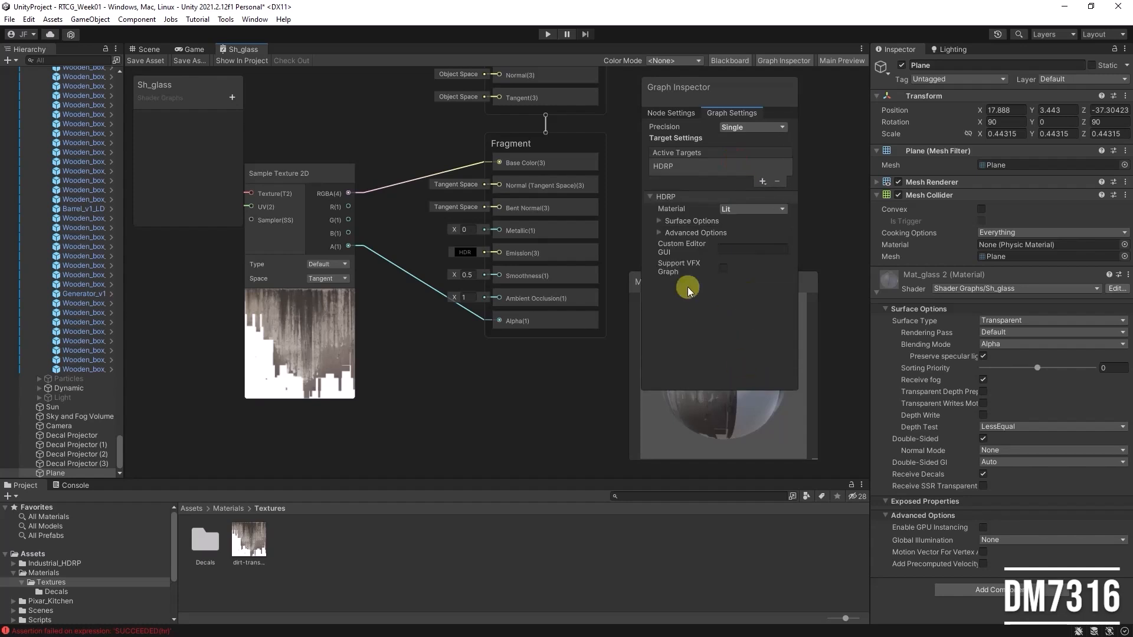
drag(642, 249, 471, 242)
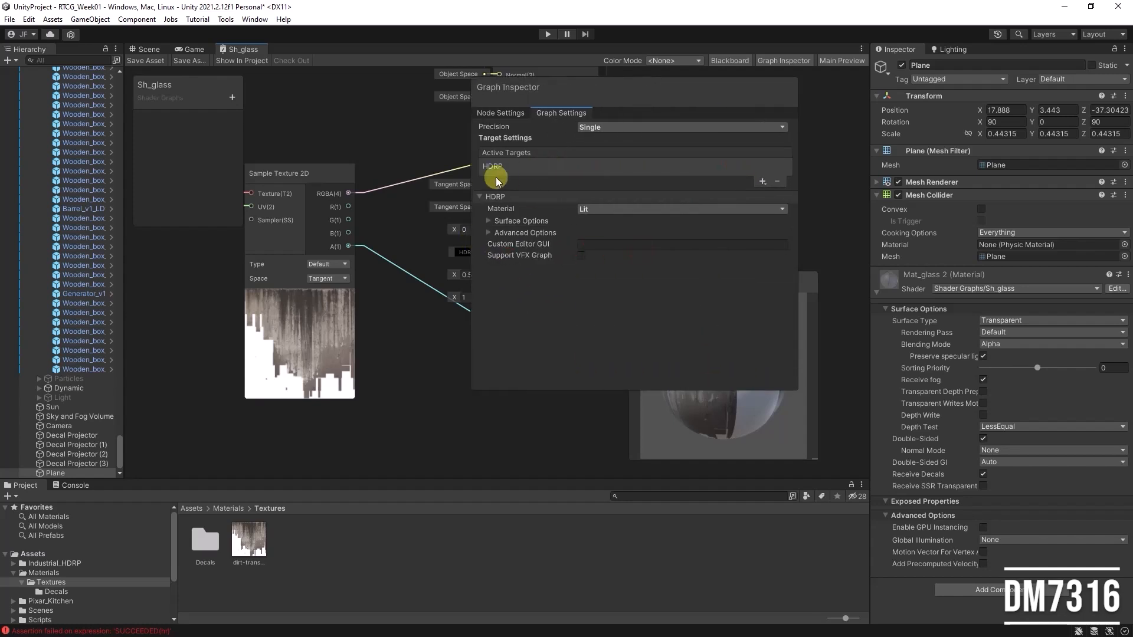
click(490, 221)
scroll(603, 338, down, 3)
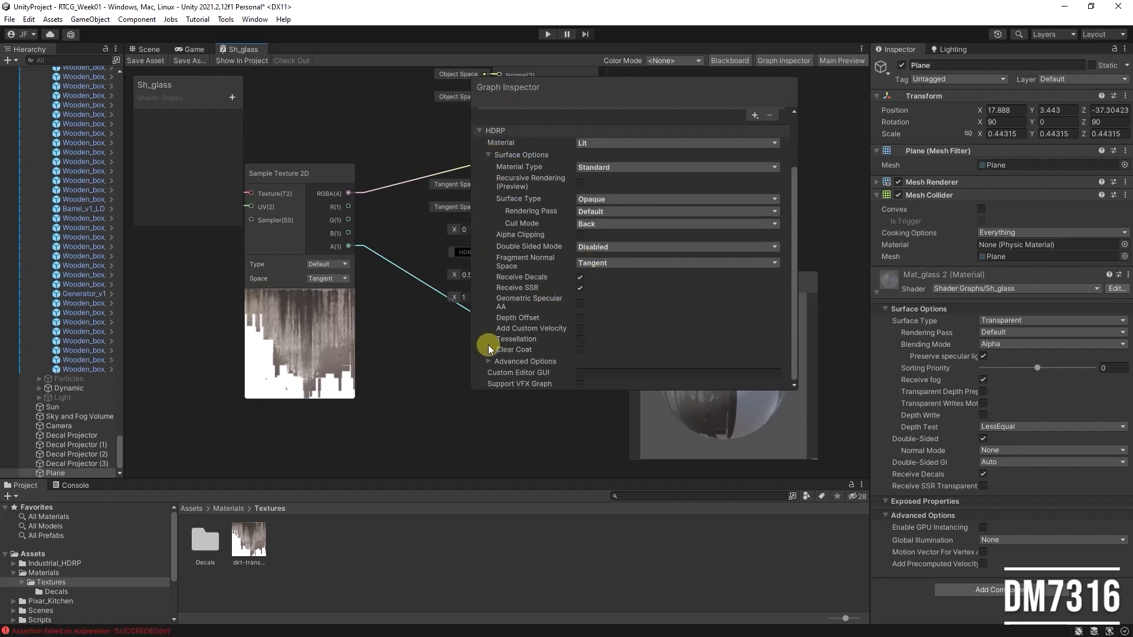
drag(471, 332, 416, 330)
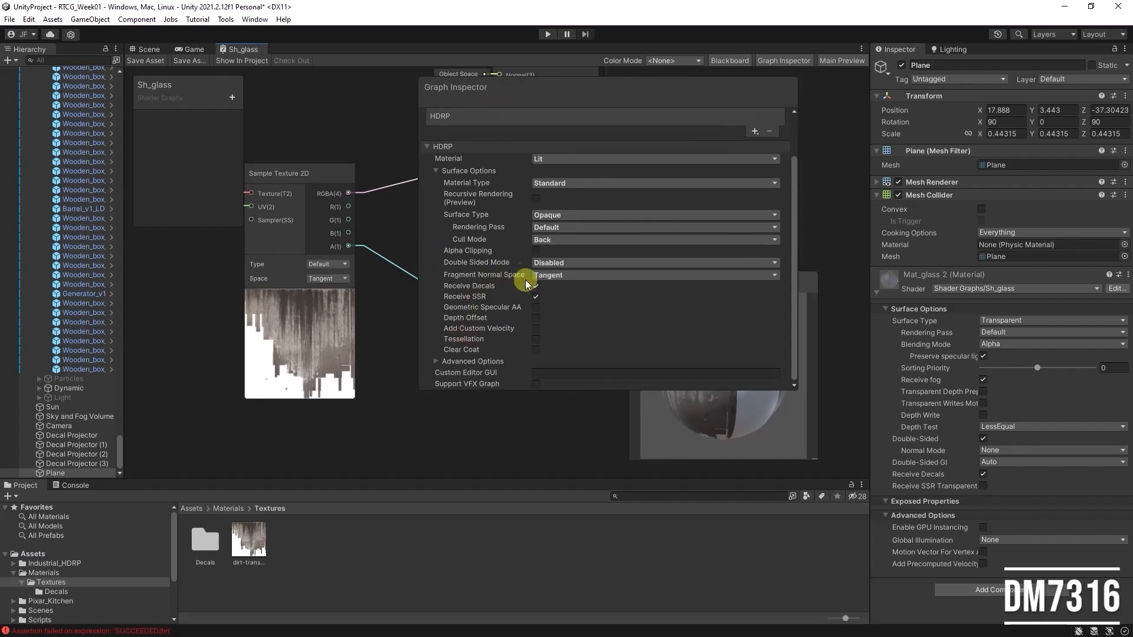
- Set the Sh_glass graph's surface type to Transparent and enable alpha clipping
scroll(522, 338, up, 2)
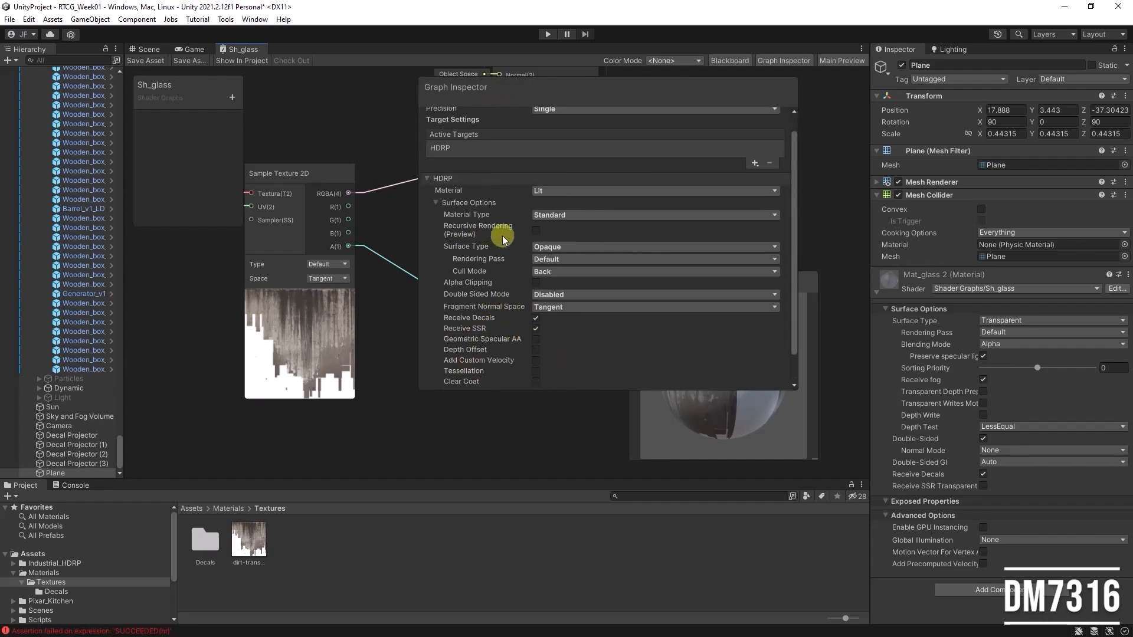
scroll(594, 338, down, 2)
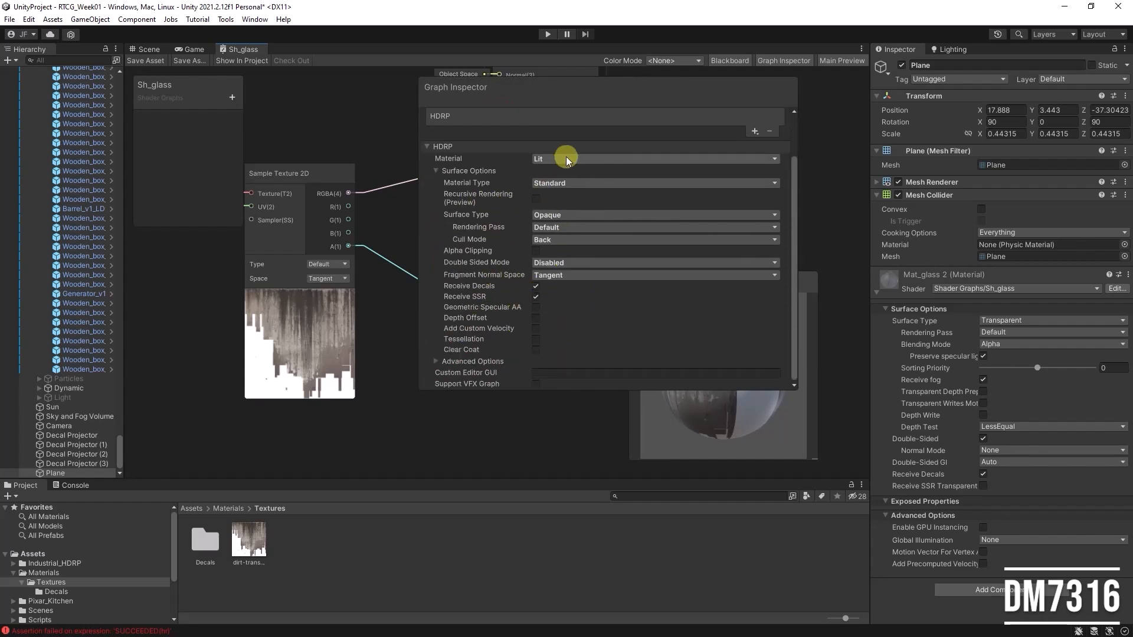
click(570, 214)
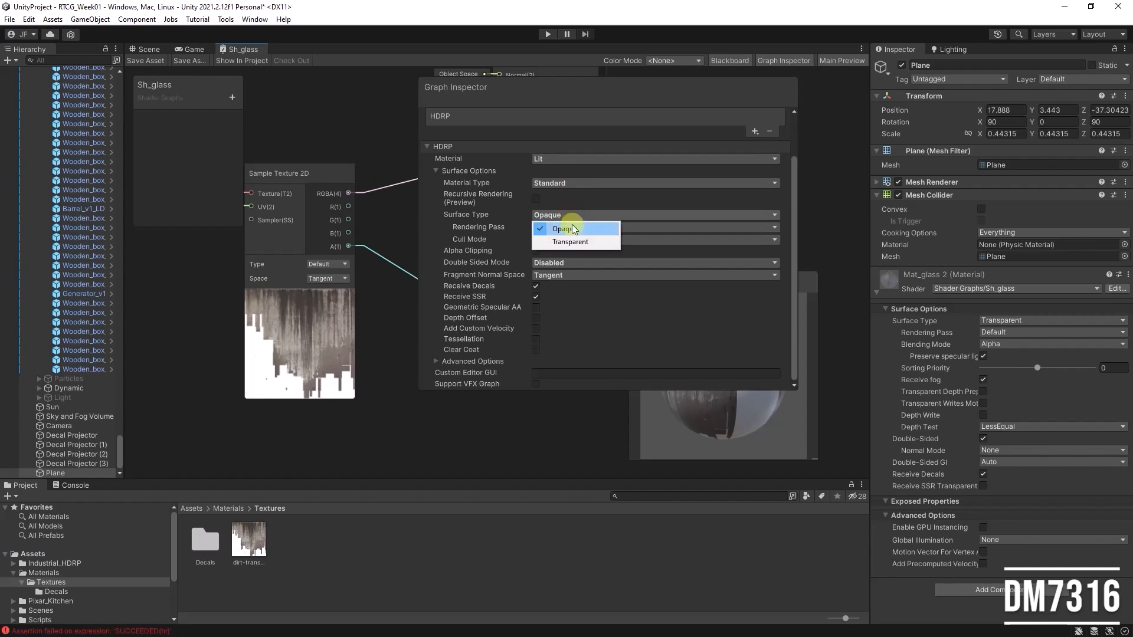
click(570, 237)
scroll(590, 334, down, 6)
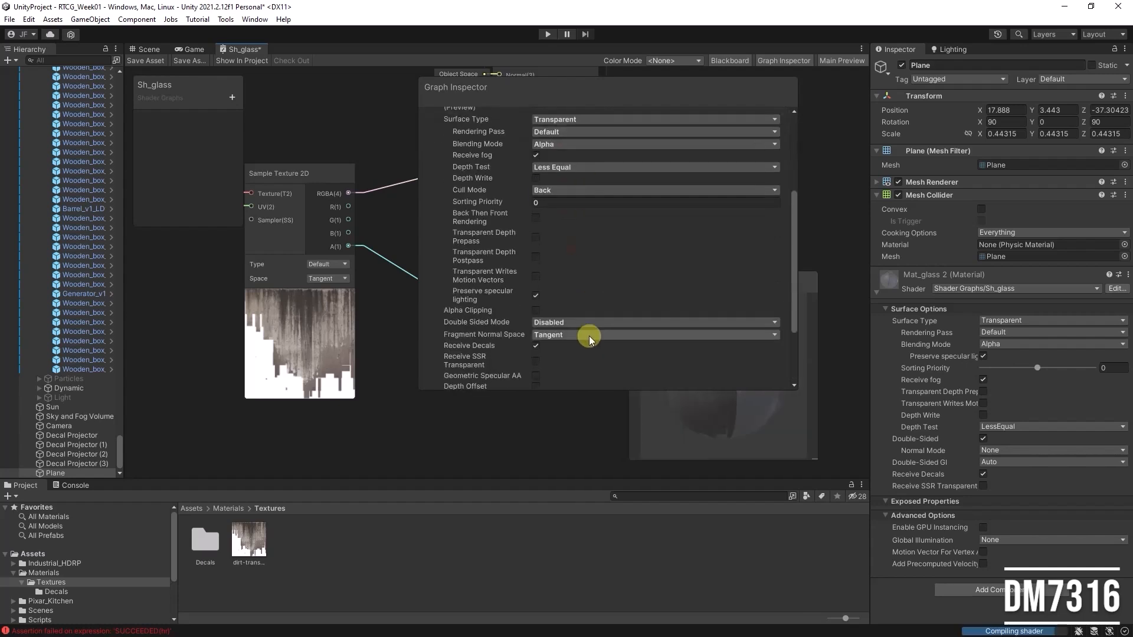
click(536, 308)
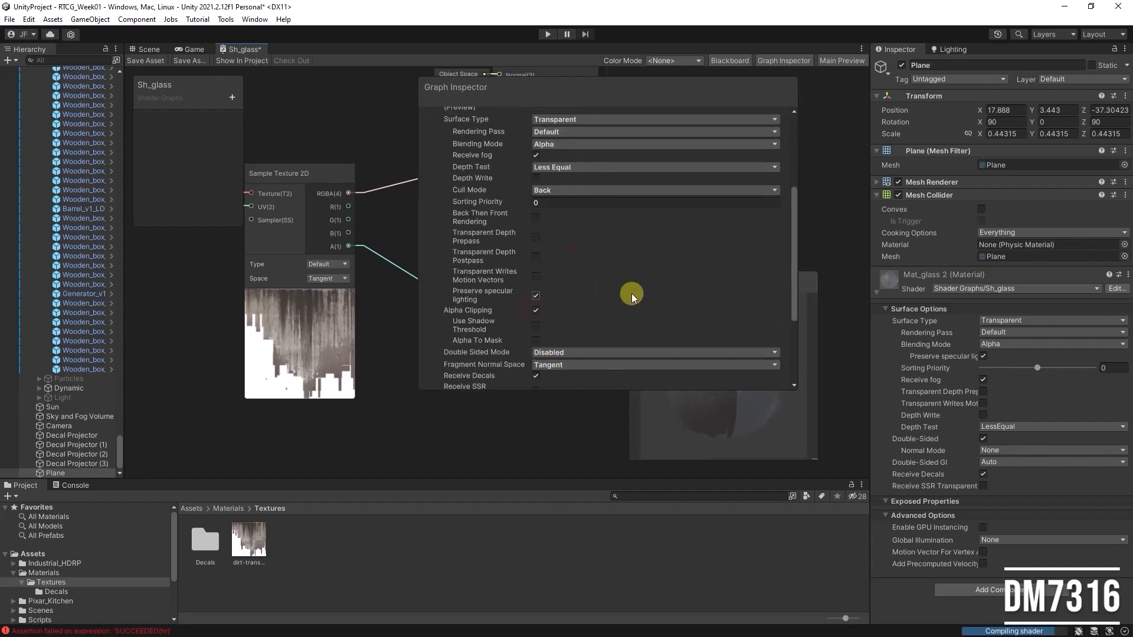
- Toggle alpha clipping on the plane's Mat_glass2 material in the scene and inspect the dirty glass
click(140, 61)
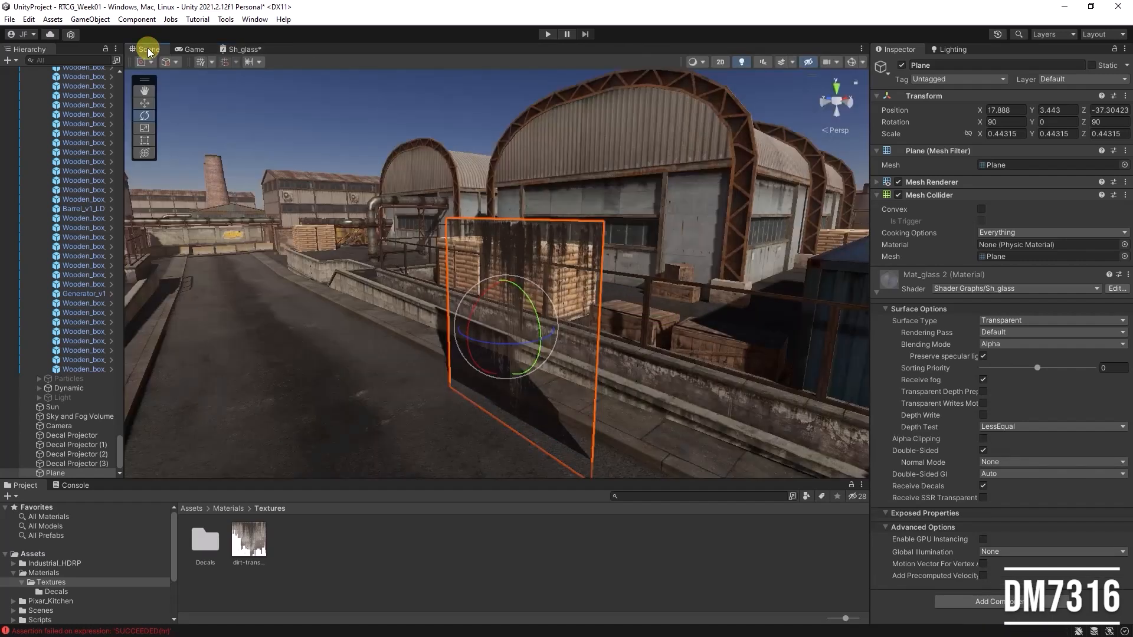
alt+drag(574, 286, 717, 303)
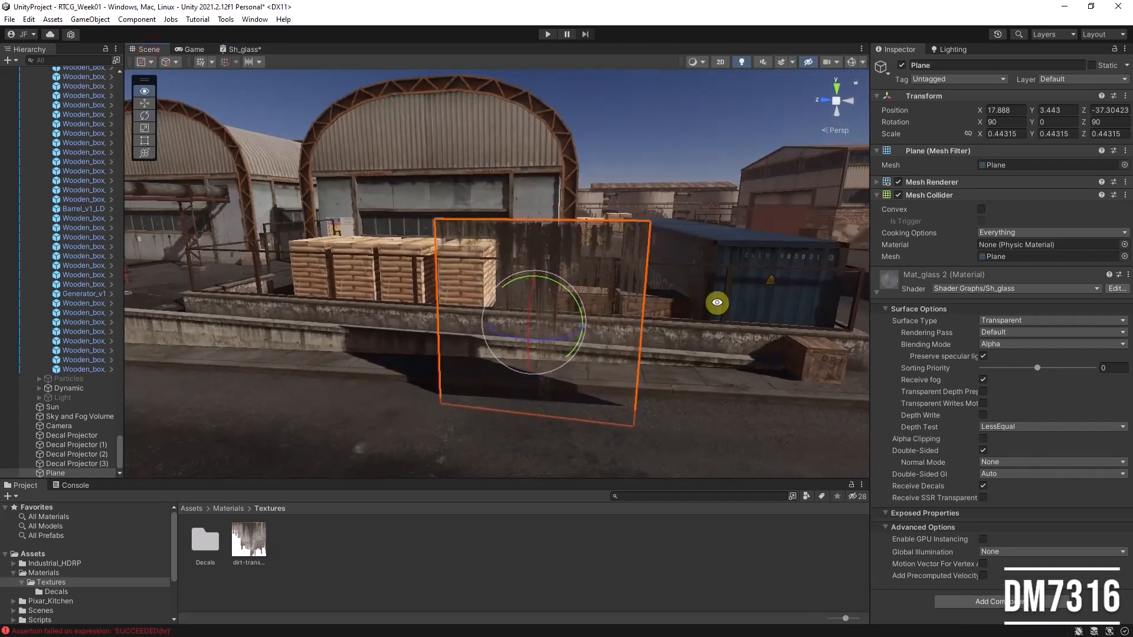
drag(869, 350, 802, 349)
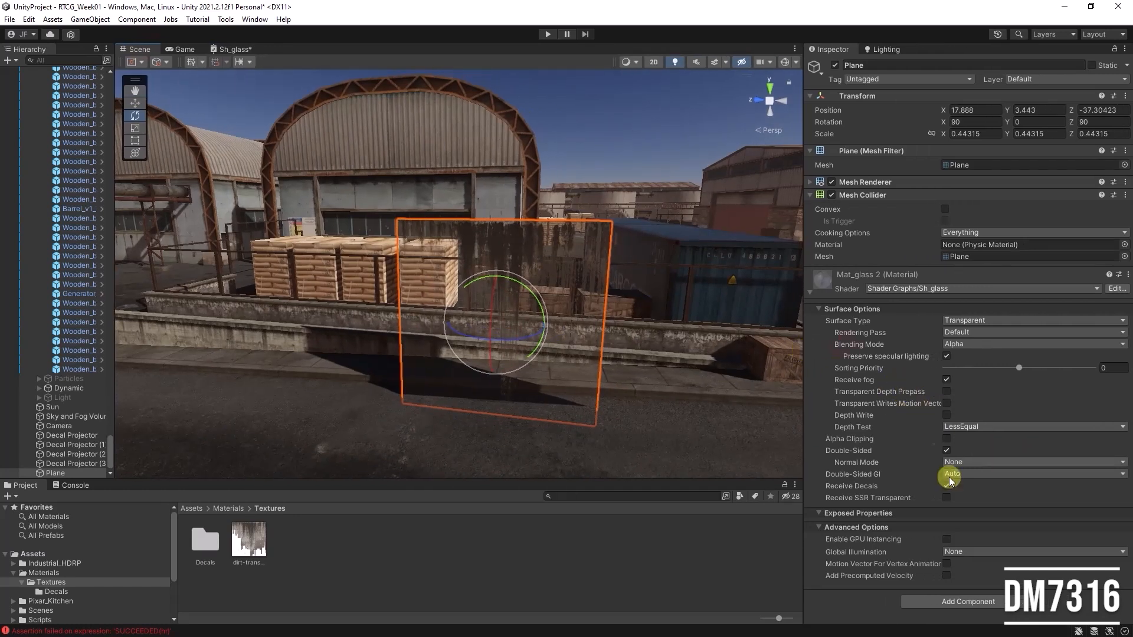
click(947, 439)
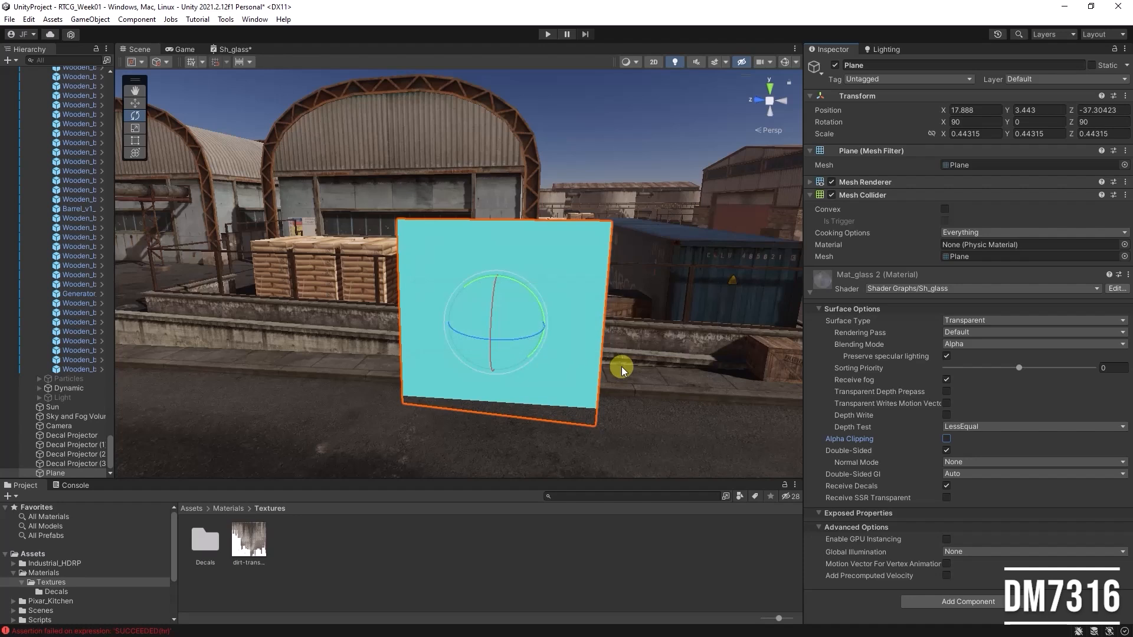
alt+drag(689, 330, 595, 331)
click(399, 406)
alt+drag(679, 332, 329, 126)
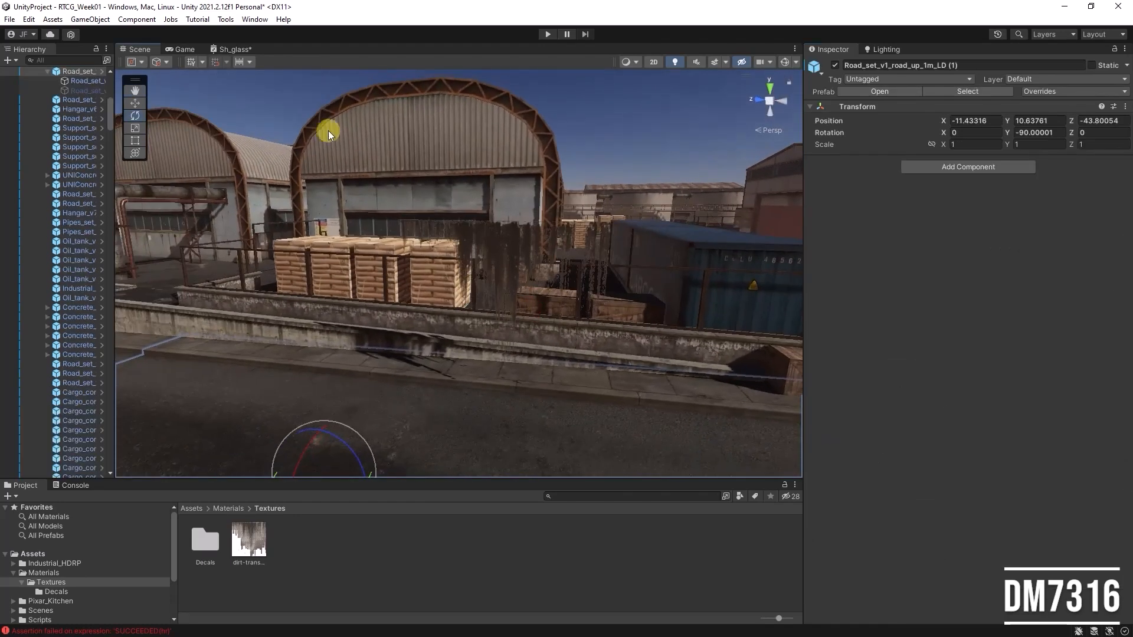
- Return to the Sh_glass graph and shrink and move the Graph Inspector to uncover the Fragment block
click(235, 49)
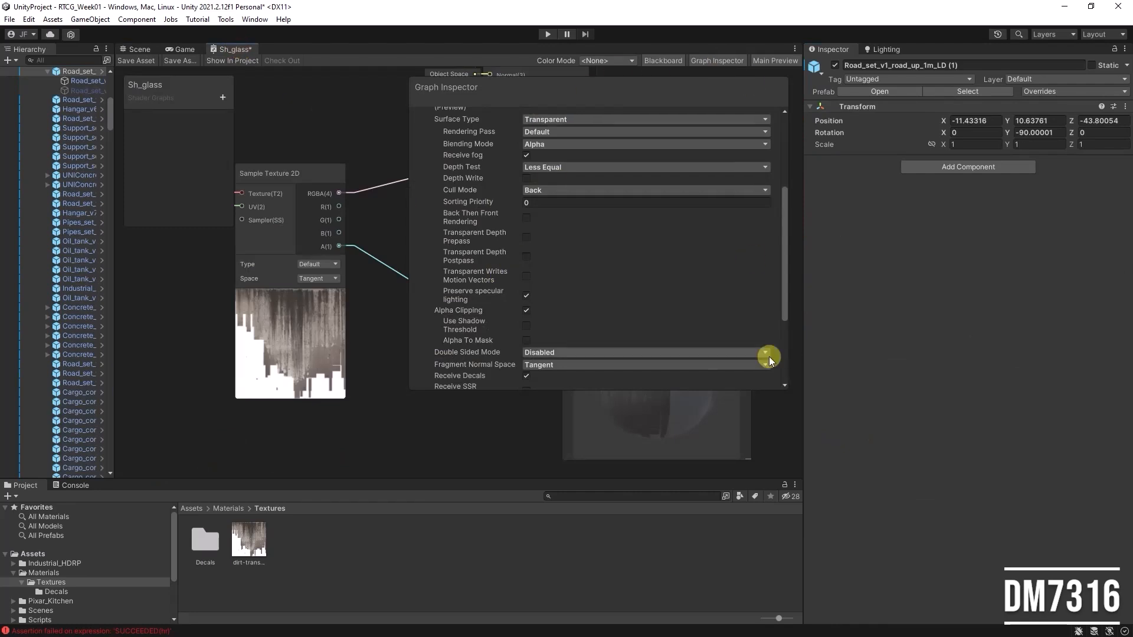
drag(788, 390, 548, 148)
drag(495, 86, 721, 91)
click(589, 238)
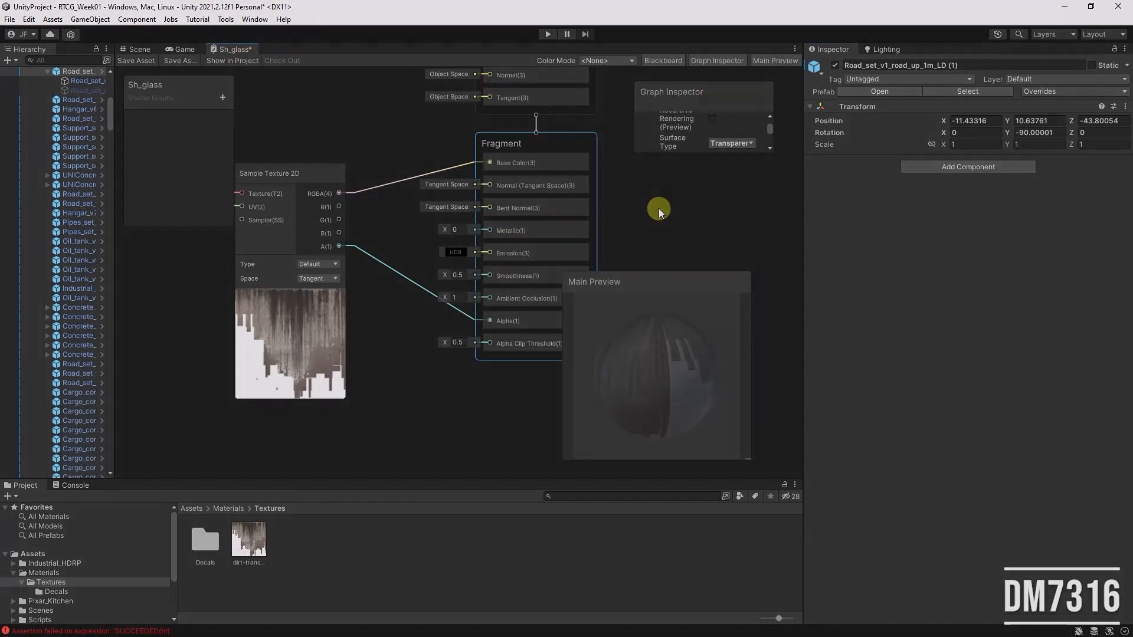